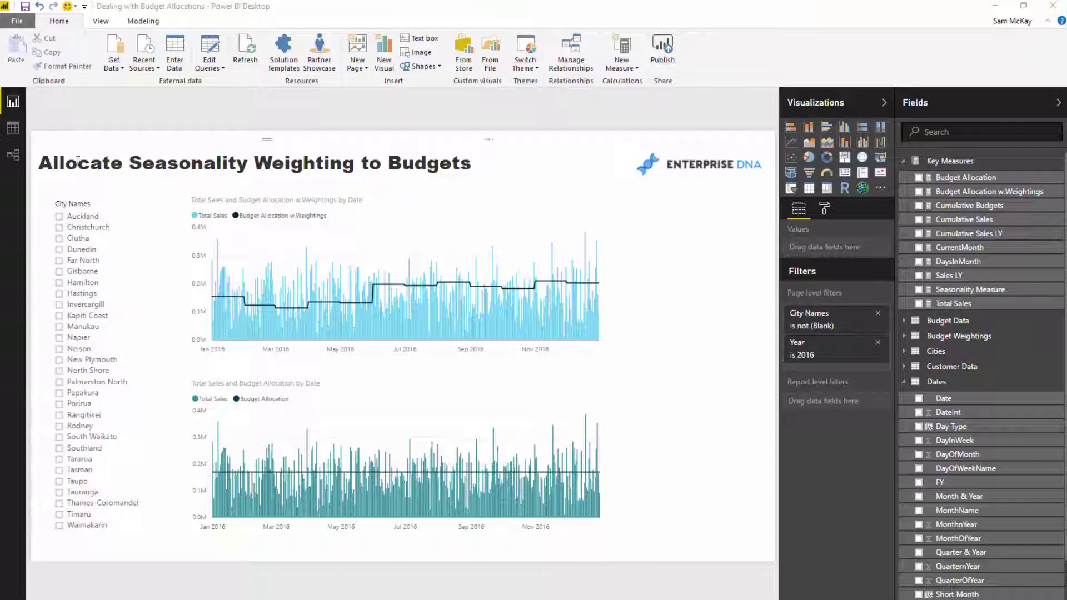
Step: Examine the Budget Data and Budget Weightings tables in the data view, and return to the report
{"action": "left_click", "coordinate": [13, 128]}
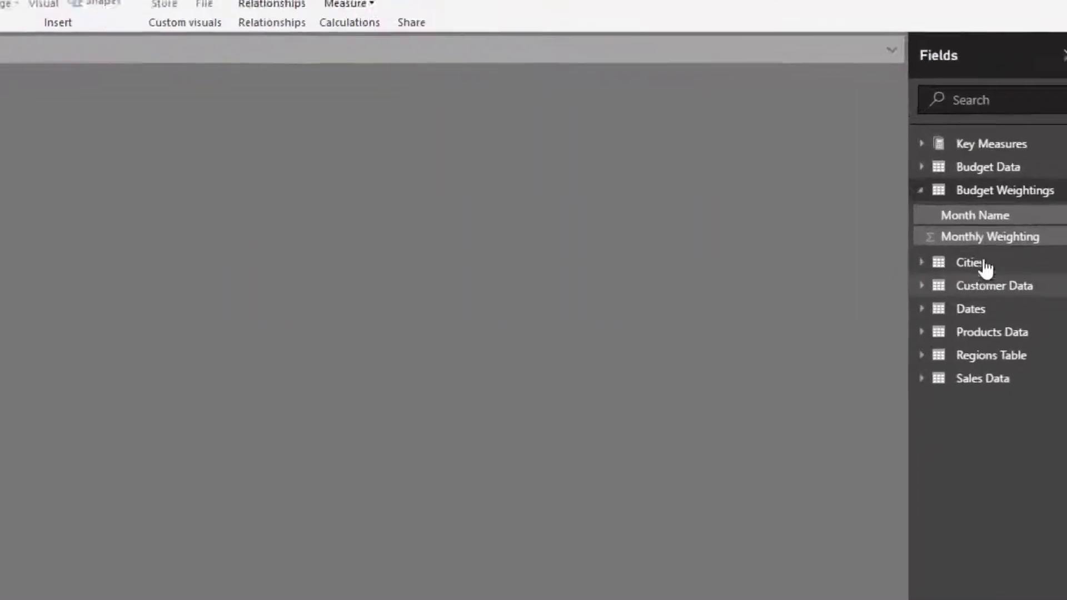
{"action": "left_click", "coordinate": [980, 191]}
{"action": "left_click", "coordinate": [983, 167]}
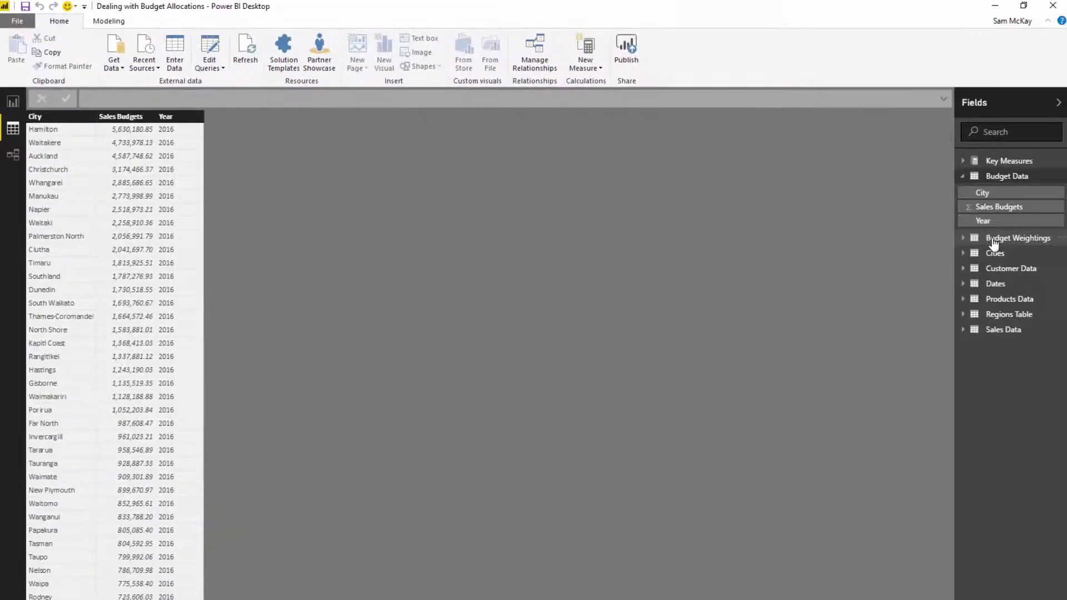
{"action": "left_click", "coordinate": [994, 243]}
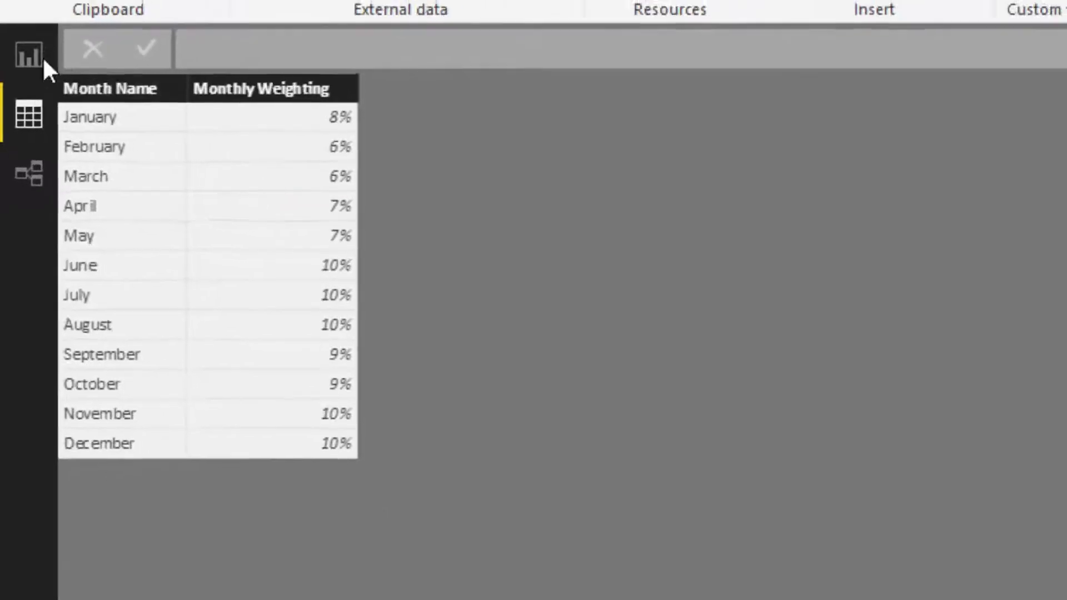
{"action": "left_click", "coordinate": [35, 38]}
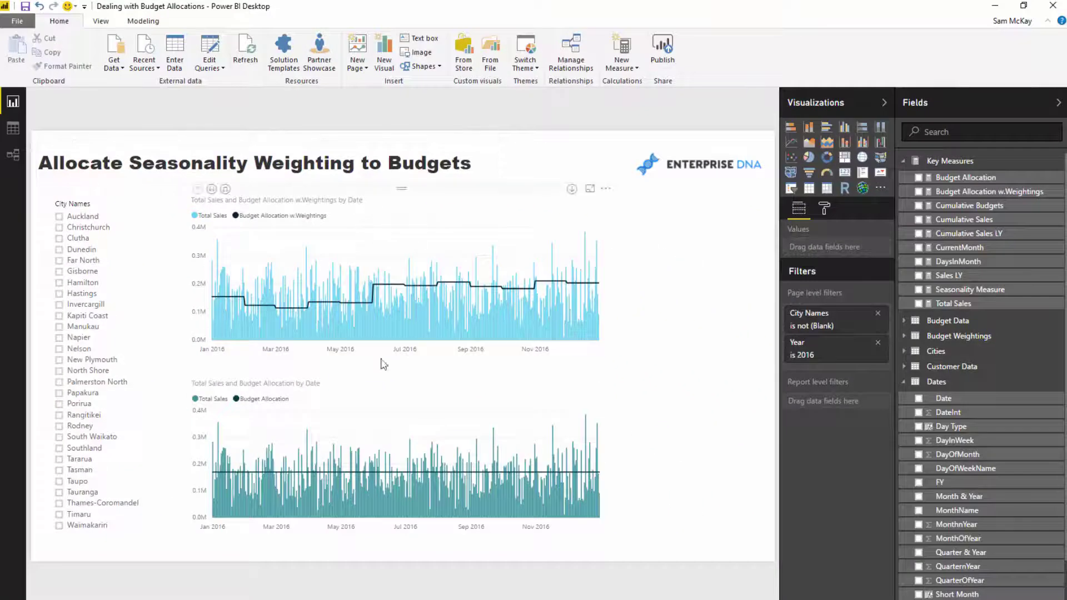
Step: Compare the two budget charts, taking the weighted chart to the Month & Year level and back up to Date
{"action": "left_click", "coordinate": [418, 398]}
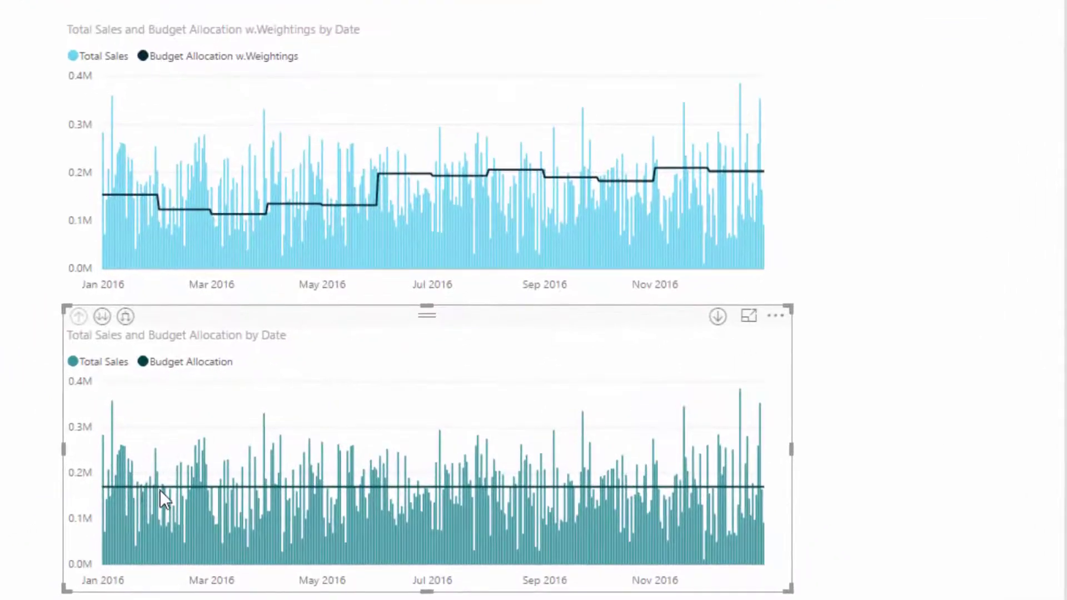
{"action": "mouse_move", "coordinate": [191, 485]}
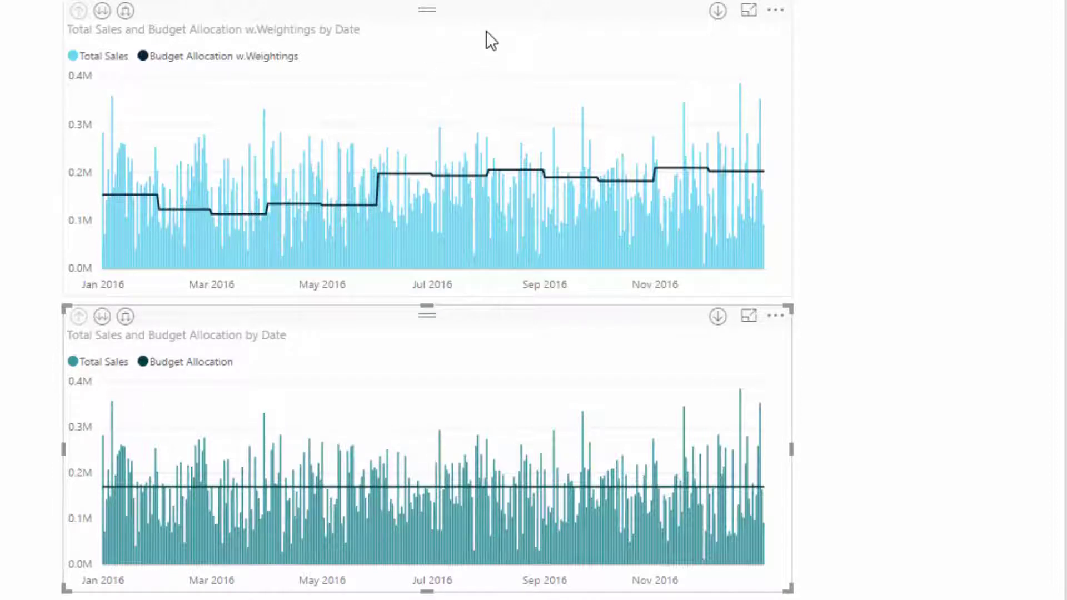
{"action": "left_click", "coordinate": [209, 124]}
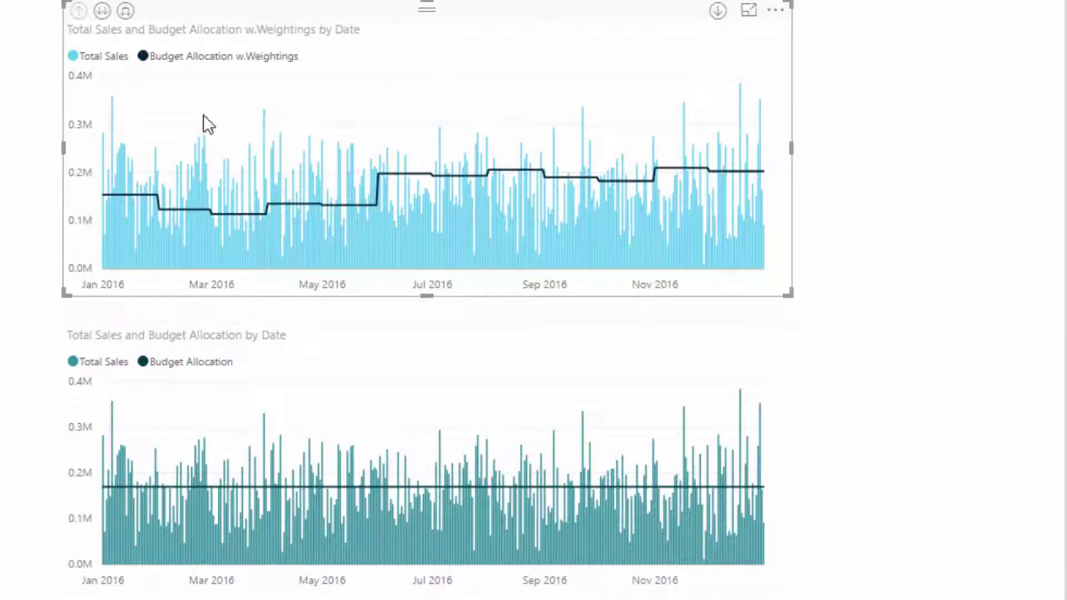
{"action": "left_click", "coordinate": [103, 11]}
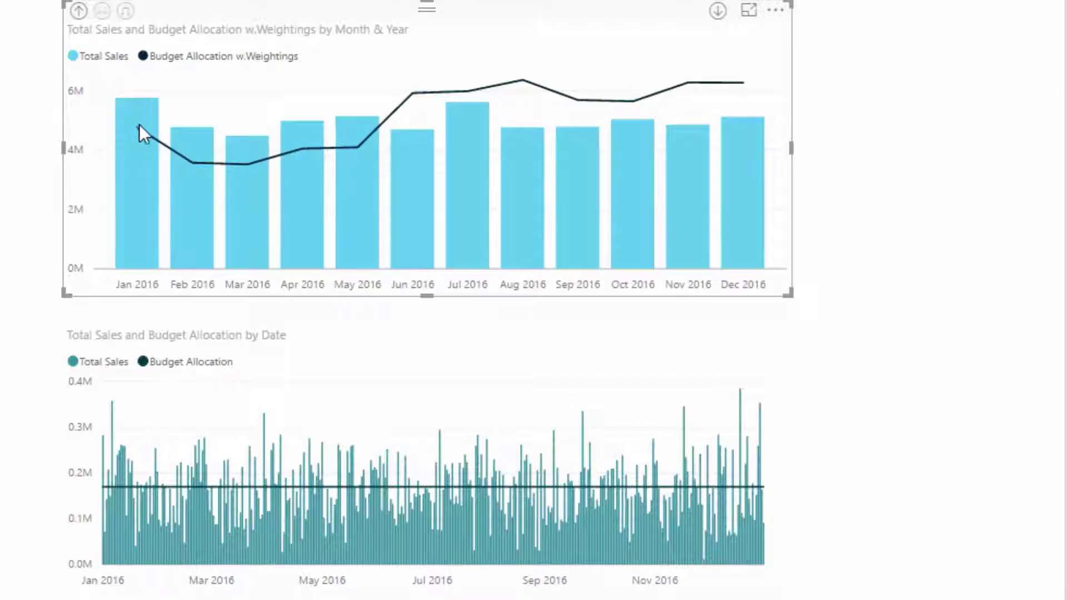
{"action": "mouse_move", "coordinate": [140, 109]}
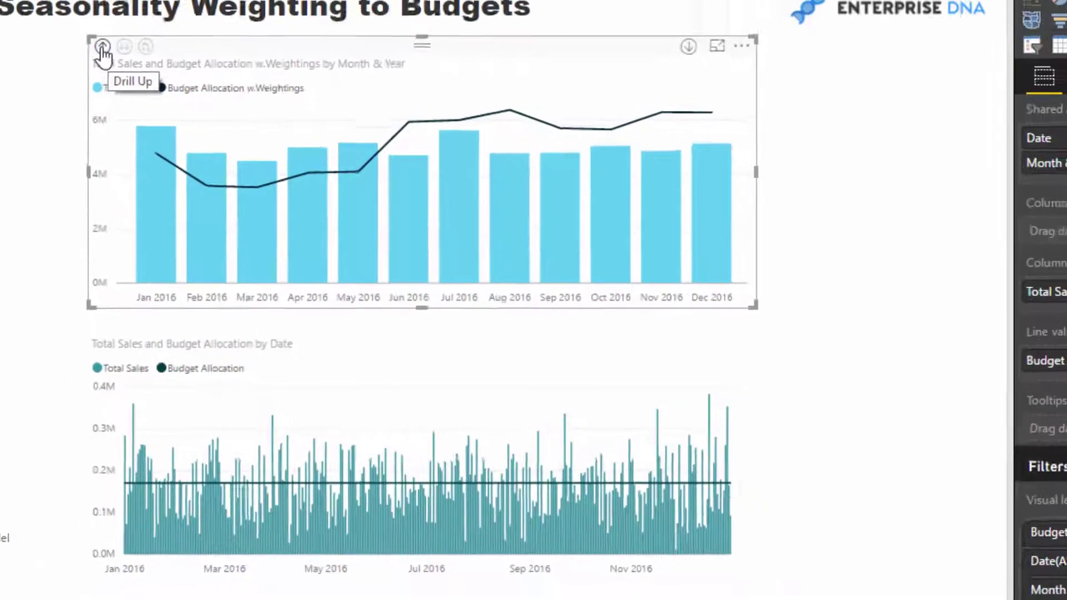
{"action": "left_click", "coordinate": [82, 12]}
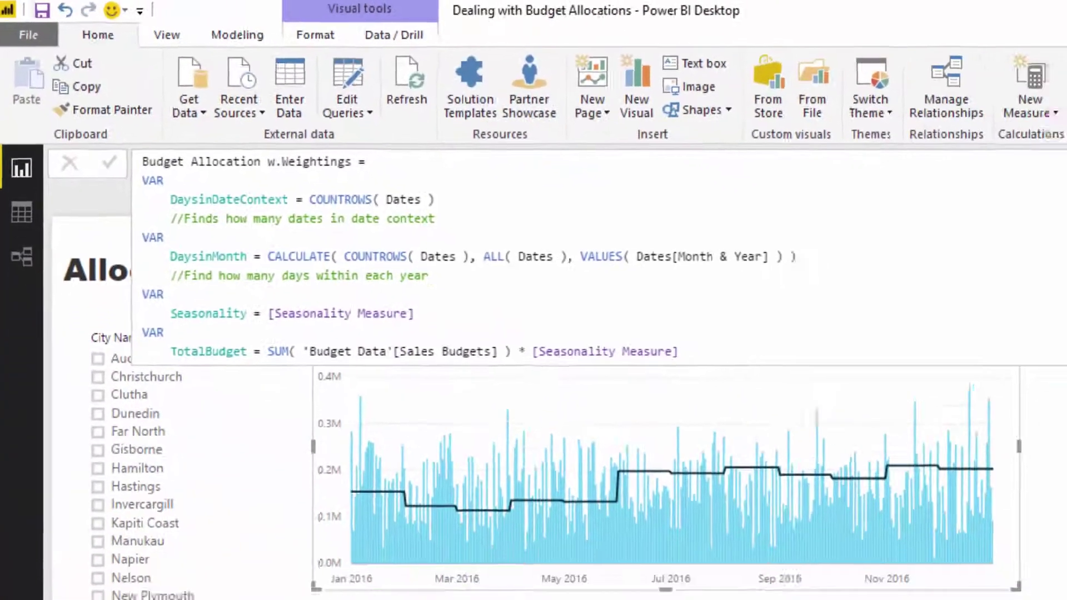
Step: Duplicate the report page that contains the two budget charts
{"action": "left_click", "coordinate": [498, 457]}
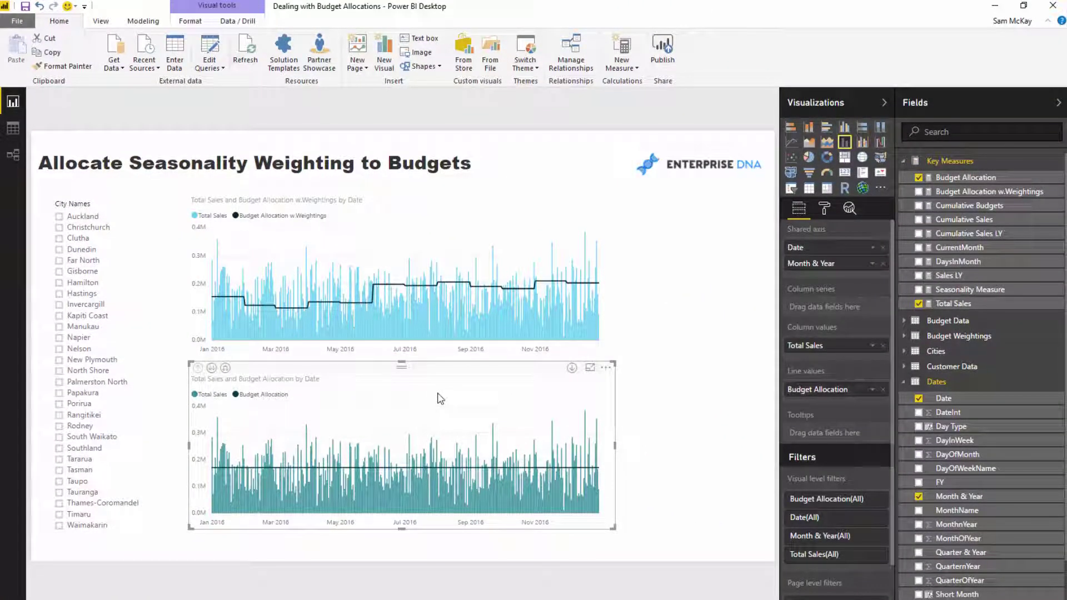
{"action": "right_click", "coordinate": [83, 564]}
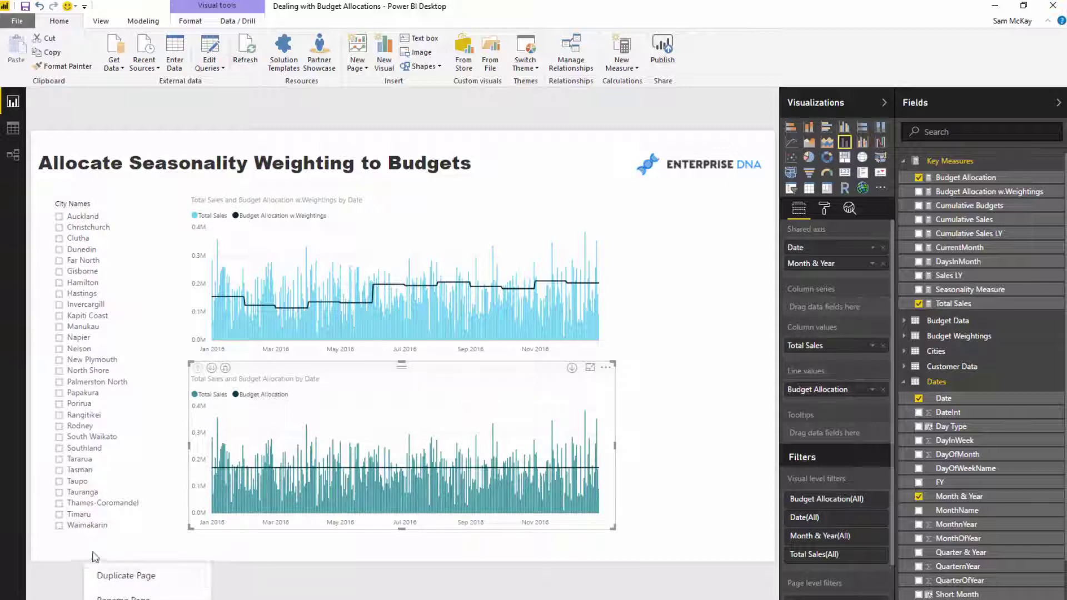
{"action": "left_click", "coordinate": [118, 578]}
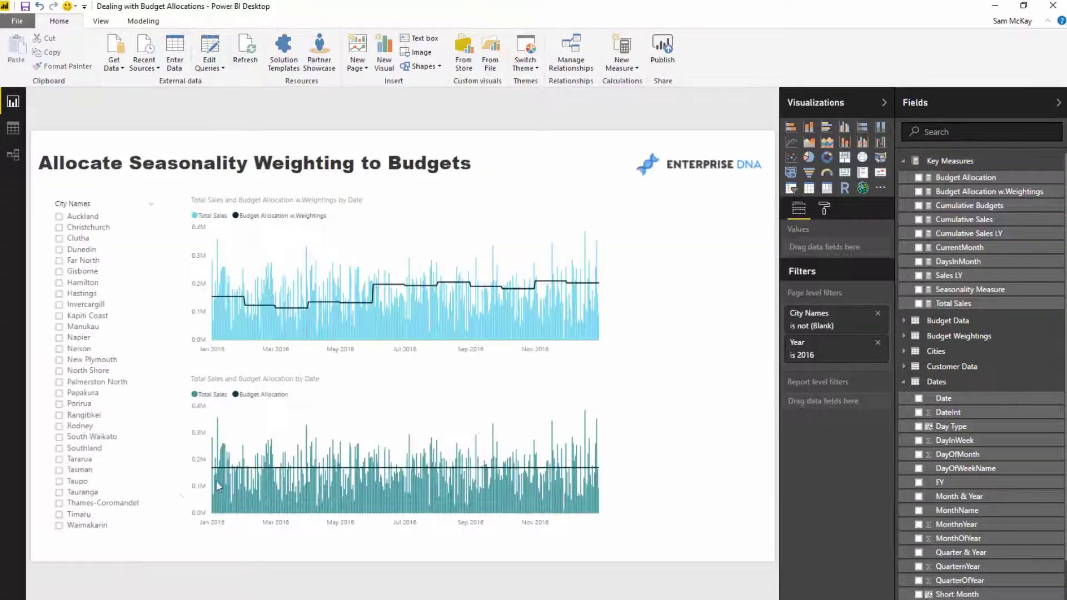
Step: Convert both budget charts on the duplicated page to tables and remove Month & Year from the lower one
{"action": "left_click", "coordinate": [442, 398]}
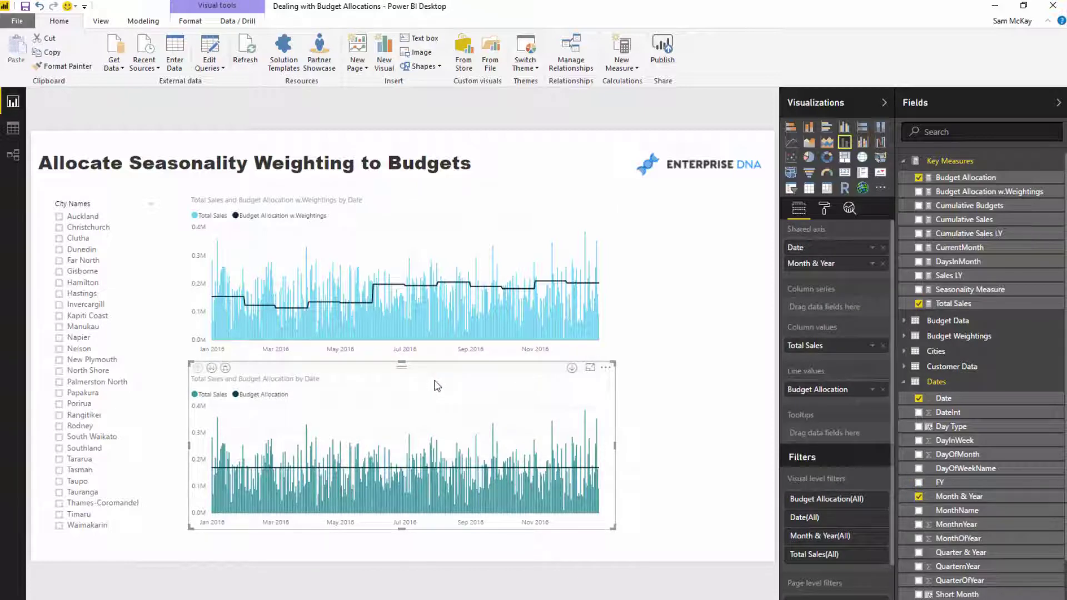
{"action": "left_click", "coordinate": [809, 188]}
{"action": "left_click", "coordinate": [449, 213]}
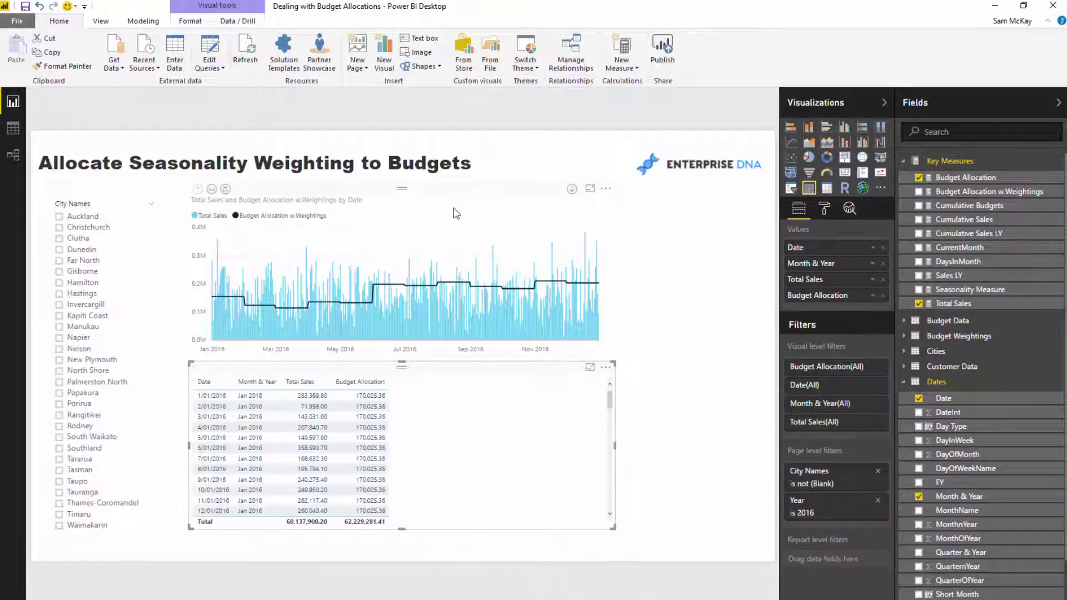
{"action": "left_click", "coordinate": [809, 189]}
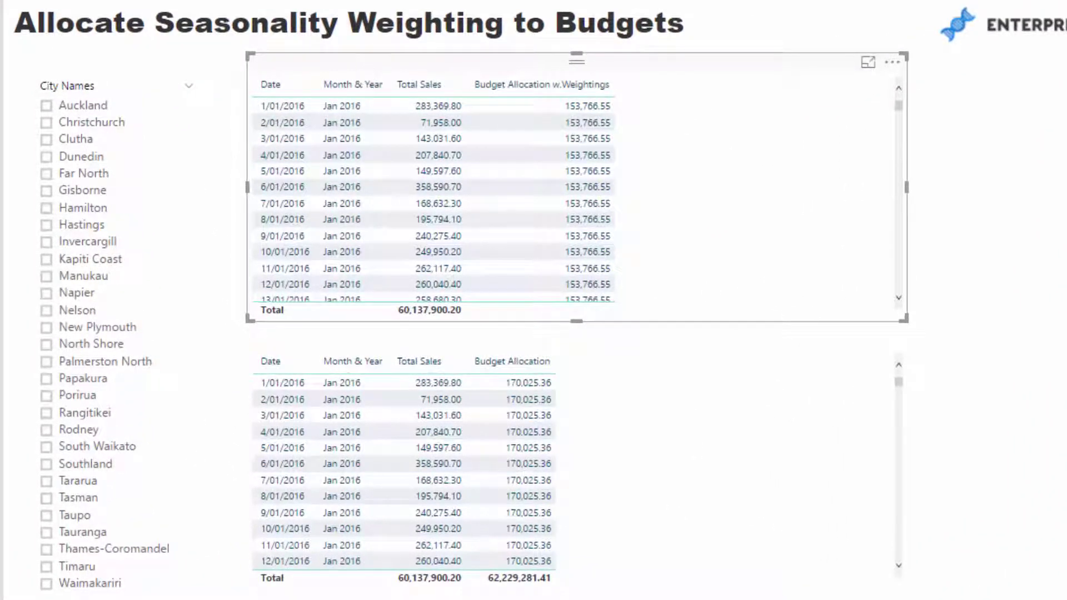
{"action": "left_click", "coordinate": [660, 364]}
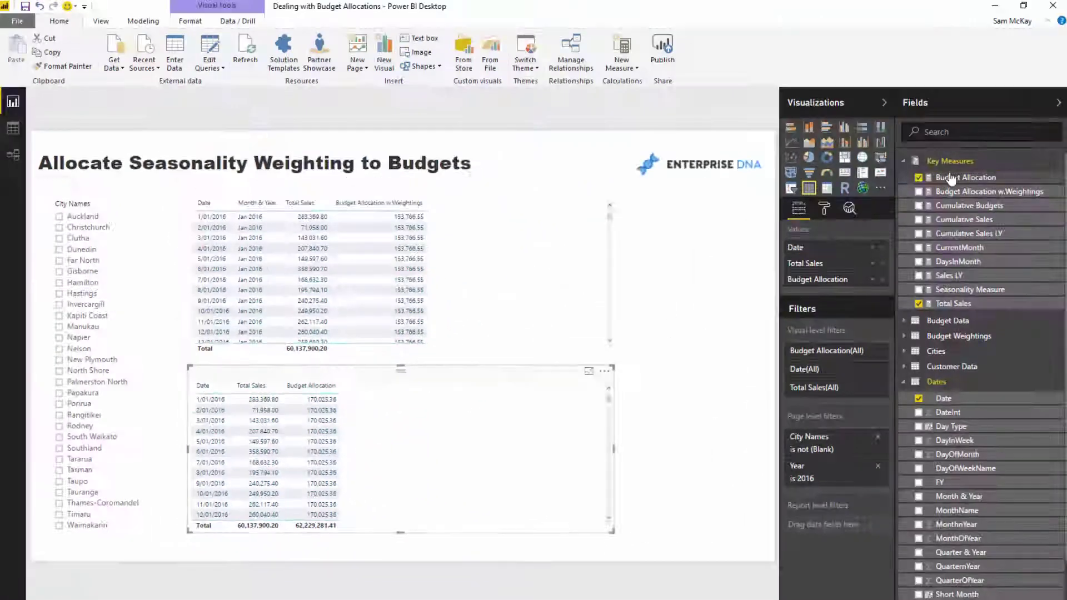
Step: Examine the Budget Allocation formula, focusing on DaysinDateContext, DaysinMonth and TotalBudget in its RETURN expression
{"action": "left_click", "coordinate": [952, 179]}
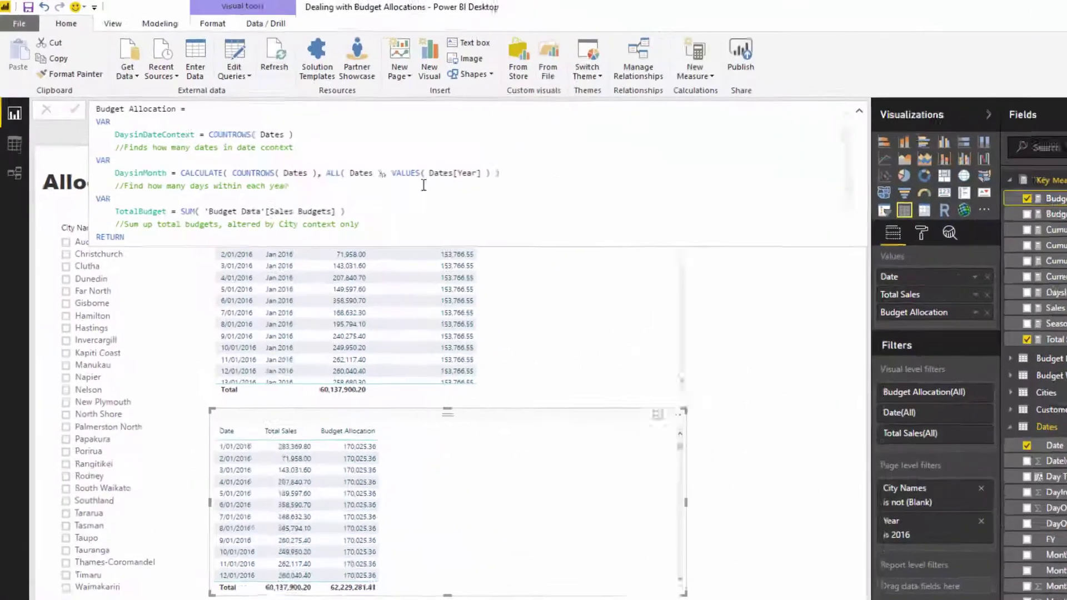
{"action": "scroll", "coordinate": [576, 290], "scroll_direction": "down", "scroll_amount": 2}
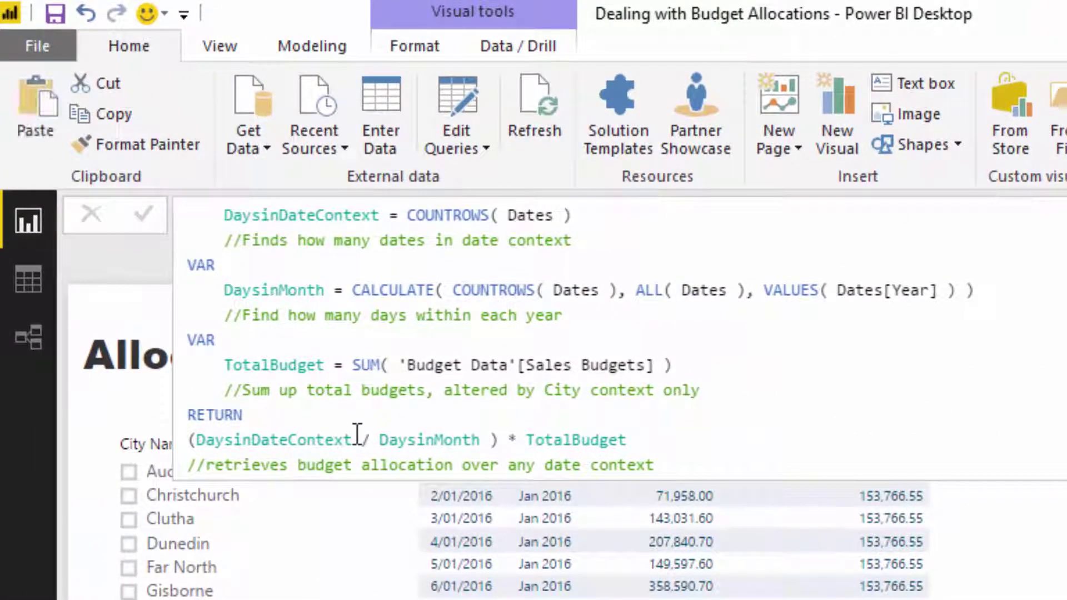
{"action": "left_click_drag", "start_coordinate": [276, 344], "coordinate": [196, 347]}
{"action": "left_click_drag", "start_coordinate": [251, 443], "coordinate": [201, 449]}
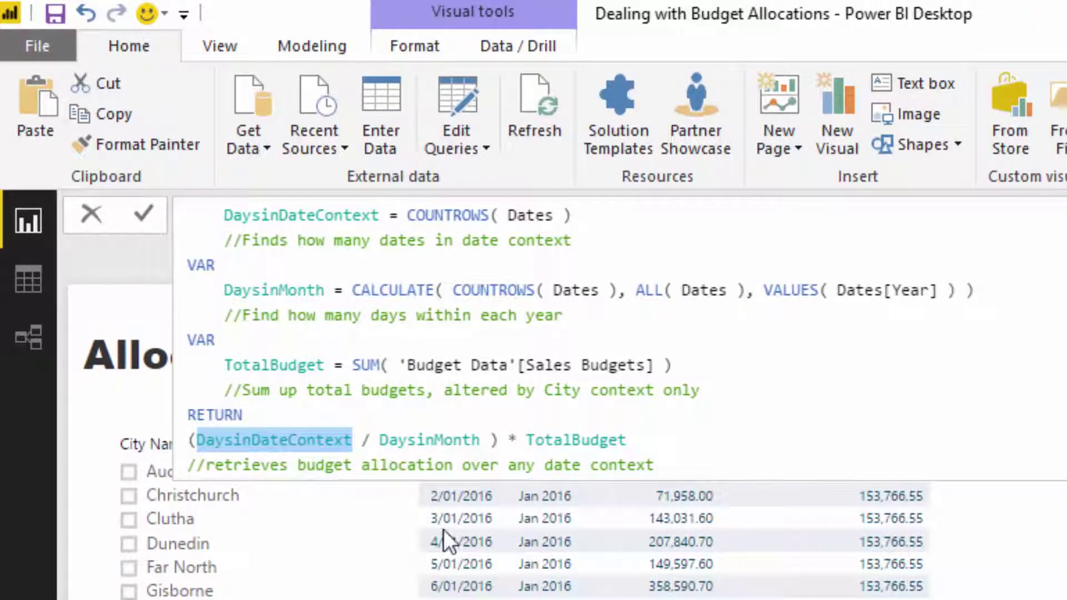
{"action": "left_click_drag", "start_coordinate": [480, 439], "coordinate": [381, 439]}
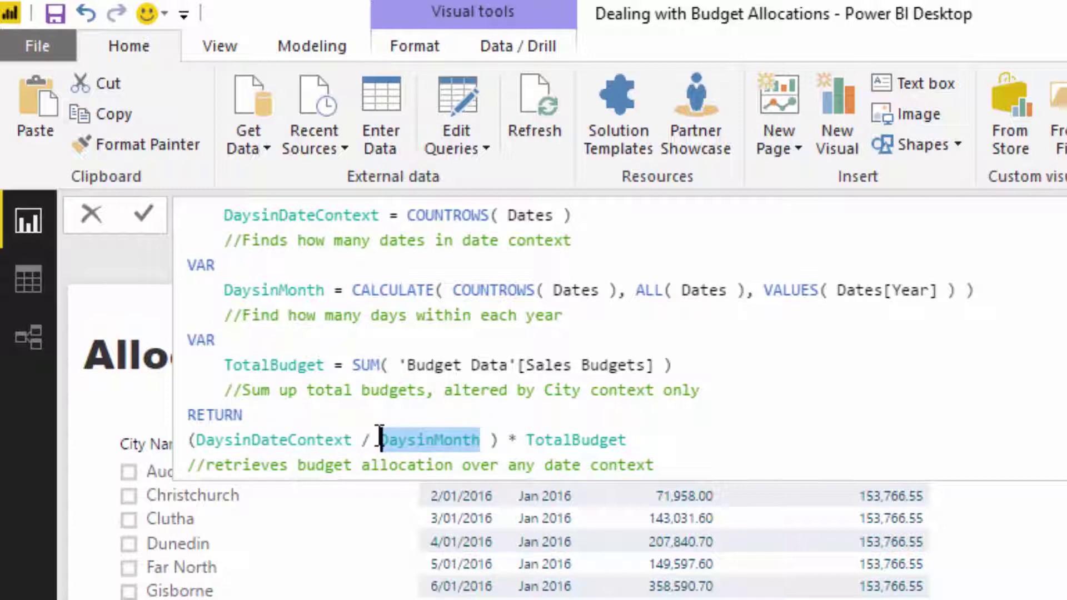
{"action": "left_click_drag", "start_coordinate": [636, 439], "coordinate": [529, 439]}
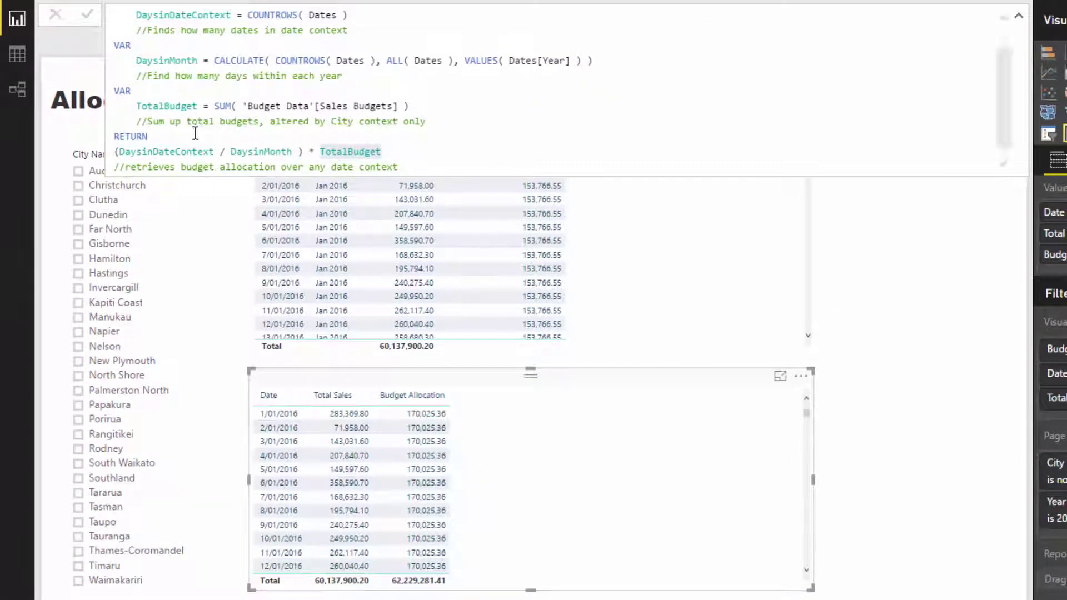
{"action": "left_click_drag", "start_coordinate": [216, 151], "coordinate": [161, 151]}
{"action": "left_click_drag", "start_coordinate": [293, 151], "coordinate": [226, 152]}
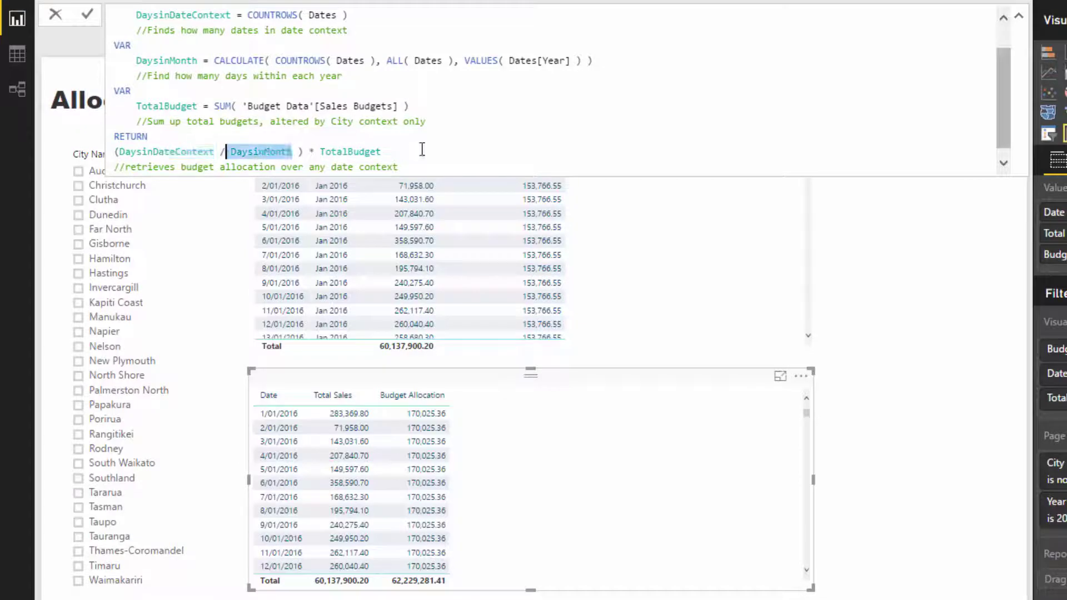
{"action": "left_click_drag", "start_coordinate": [389, 151], "coordinate": [320, 151]}
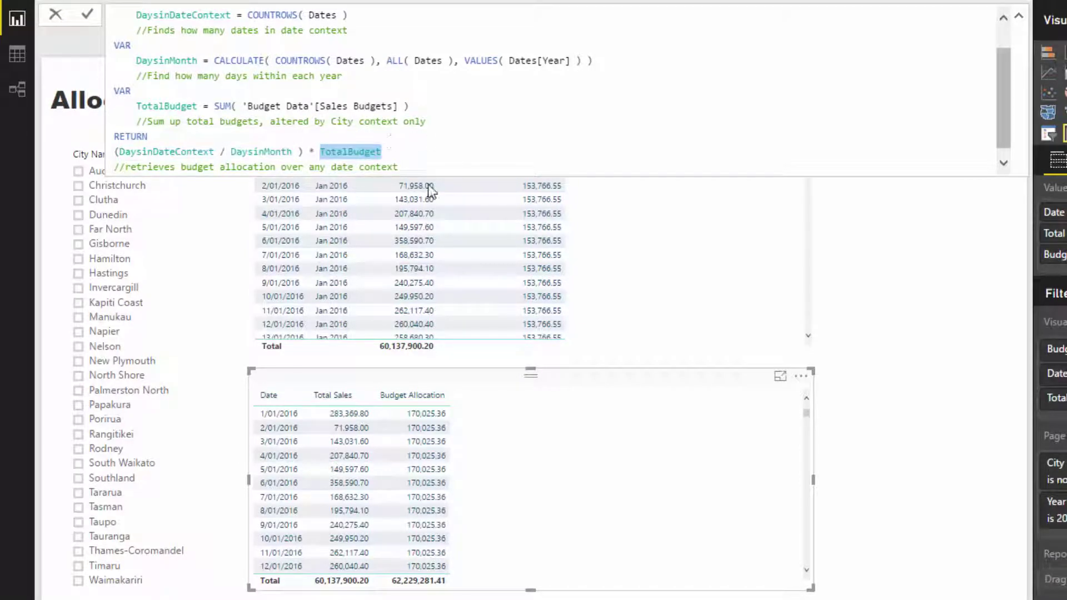
Step: Replace the Date field with Month & Year in the lower Budget Allocation table
{"action": "left_click", "coordinate": [682, 417]}
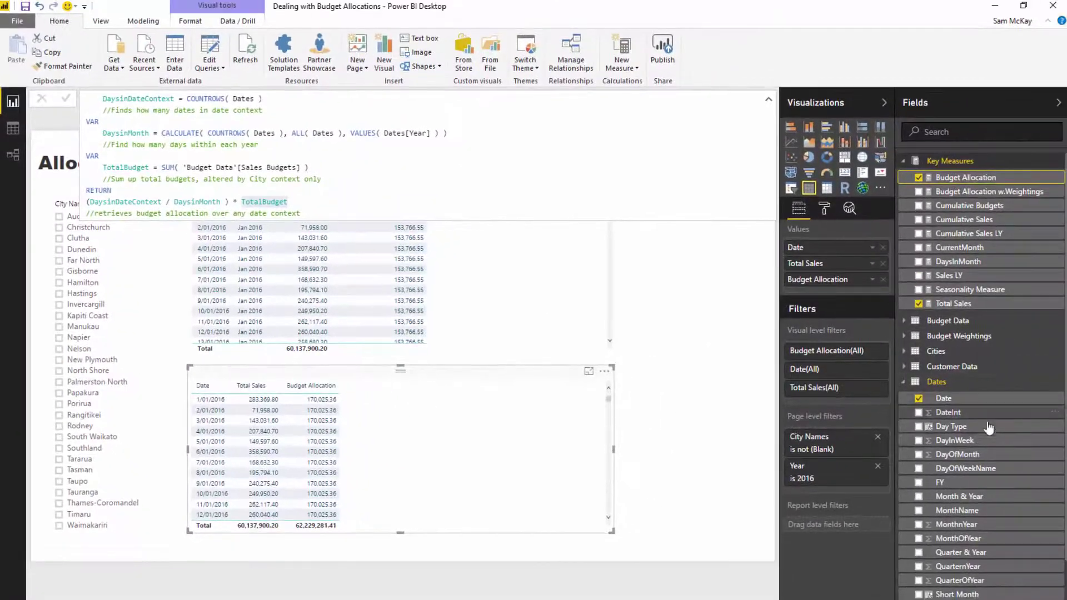
{"action": "scroll", "coordinate": [970, 428], "scroll_direction": "down", "scroll_amount": 1}
{"action": "scroll", "coordinate": [970, 428], "scroll_direction": "down", "scroll_amount": 1}
{"action": "left_click_drag", "start_coordinate": [972, 419], "coordinate": [870, 261]}
{"action": "left_click", "coordinate": [884, 248]}
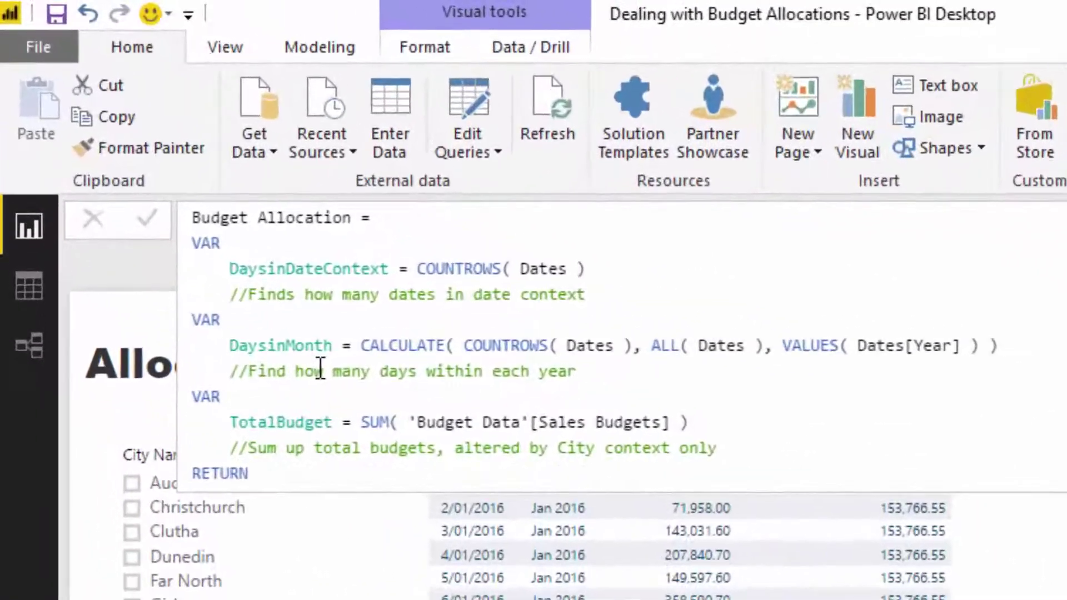
Step: Rename the DaysinMonth variable to DaysinYear where the Budget Allocation measure defines it
{"action": "left_click_drag", "start_coordinate": [343, 350], "coordinate": [290, 351]}
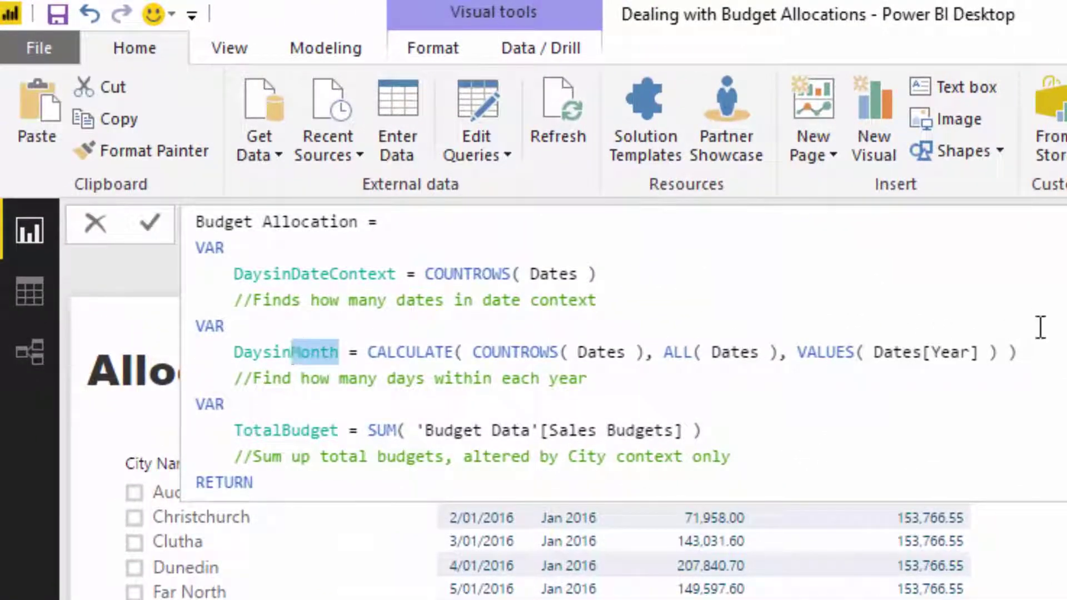
{"action": "left_click_drag", "start_coordinate": [998, 353], "coordinate": [818, 350]}
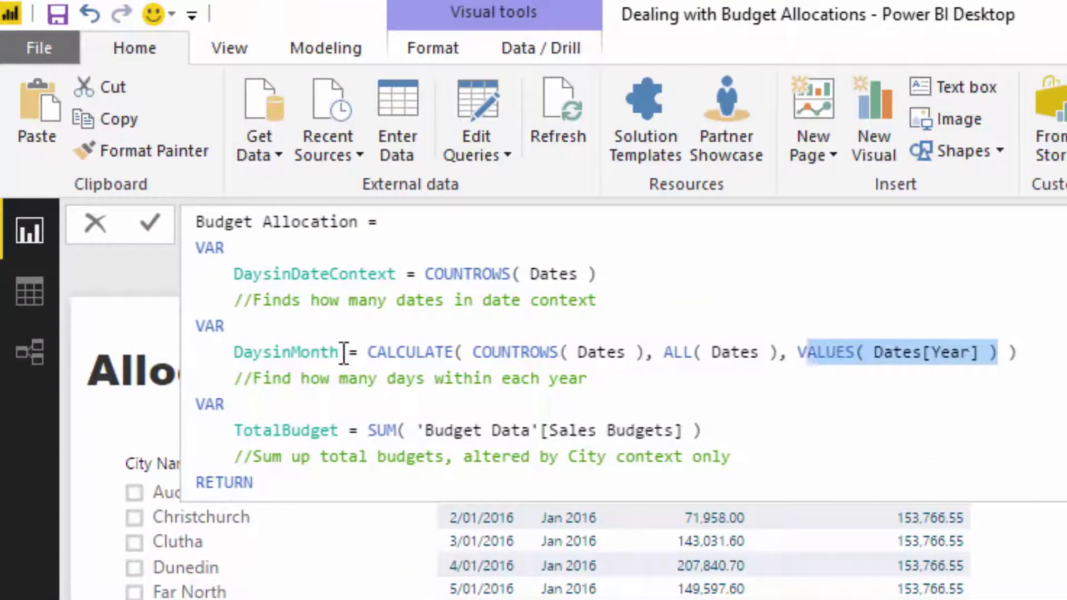
{"action": "left_click_drag", "start_coordinate": [341, 353], "coordinate": [295, 352]}
{"action": "type", "text": "Year"}
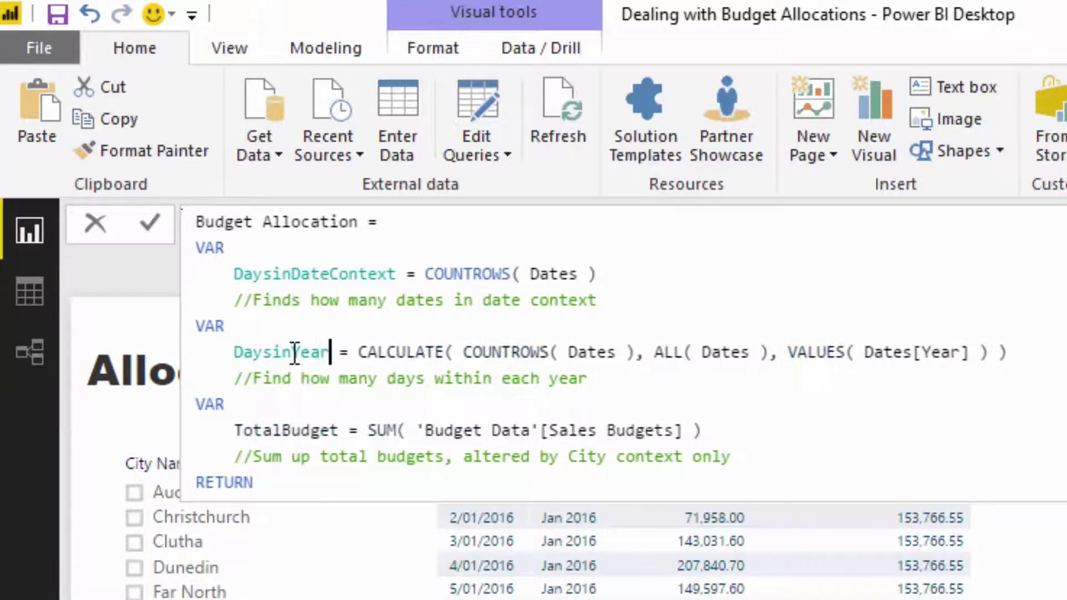
Step: Update the measure's RETURN expression so that DaysinDateContext is divided by DaysinYear
{"action": "scroll", "coordinate": [362, 369], "scroll_direction": "down", "scroll_amount": 2}
{"action": "left_click", "coordinate": [502, 459]}
{"action": "left_click_drag", "start_coordinate": [502, 459], "coordinate": [455, 459]}
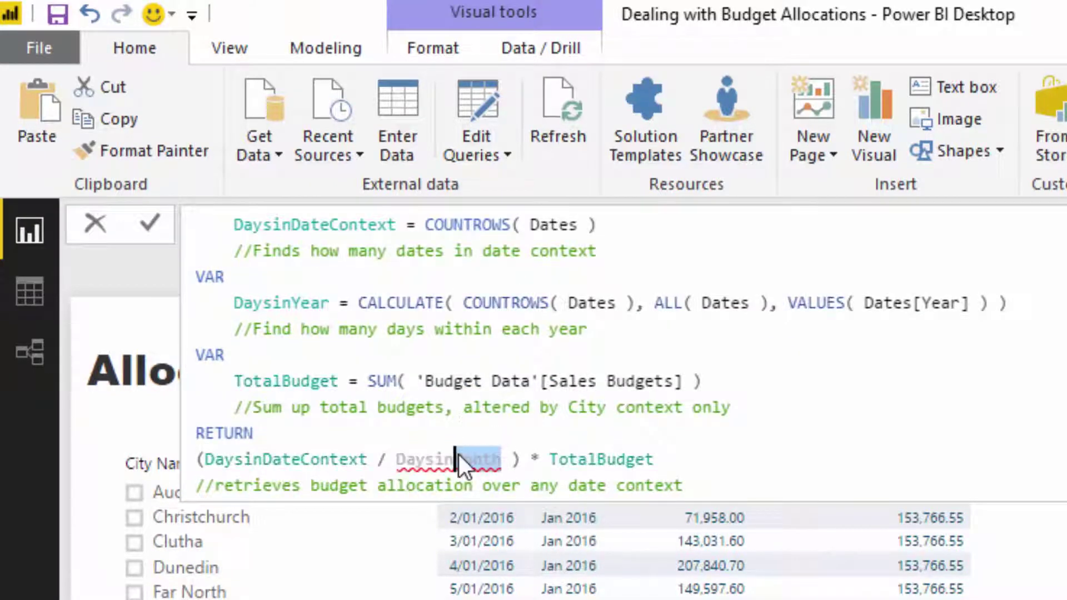
{"action": "type", "text": "Year"}
{"action": "left_click", "coordinate": [645, 459]}
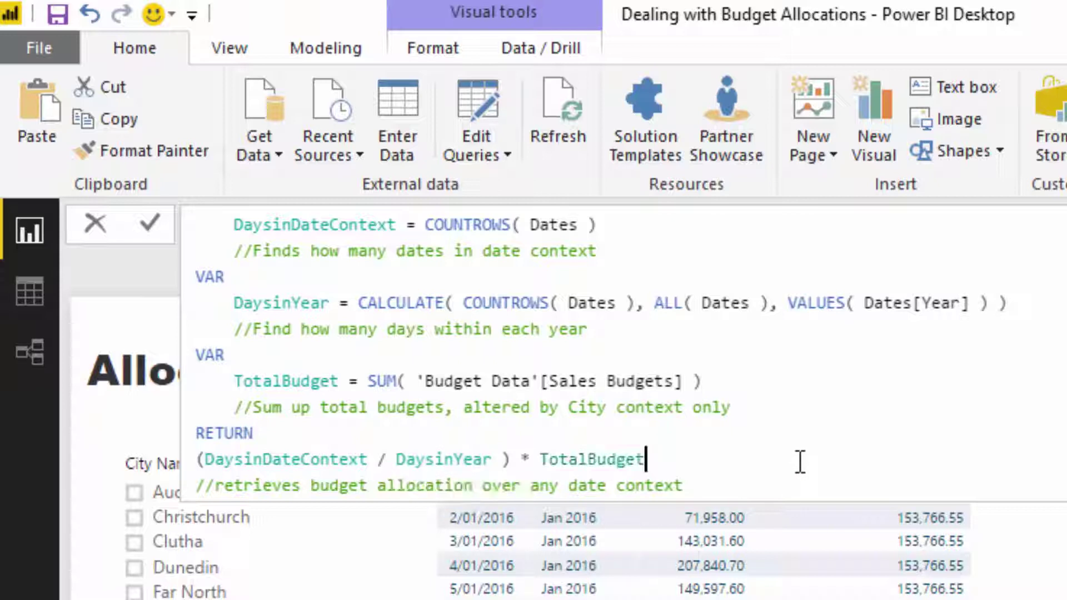
Step: Review the DaysinYear and TotalBudget terms in the RETURN expression and leave the formula editor
{"action": "left_click", "coordinate": [484, 459]}
{"action": "left_click", "coordinate": [396, 461], "text": "shift"}
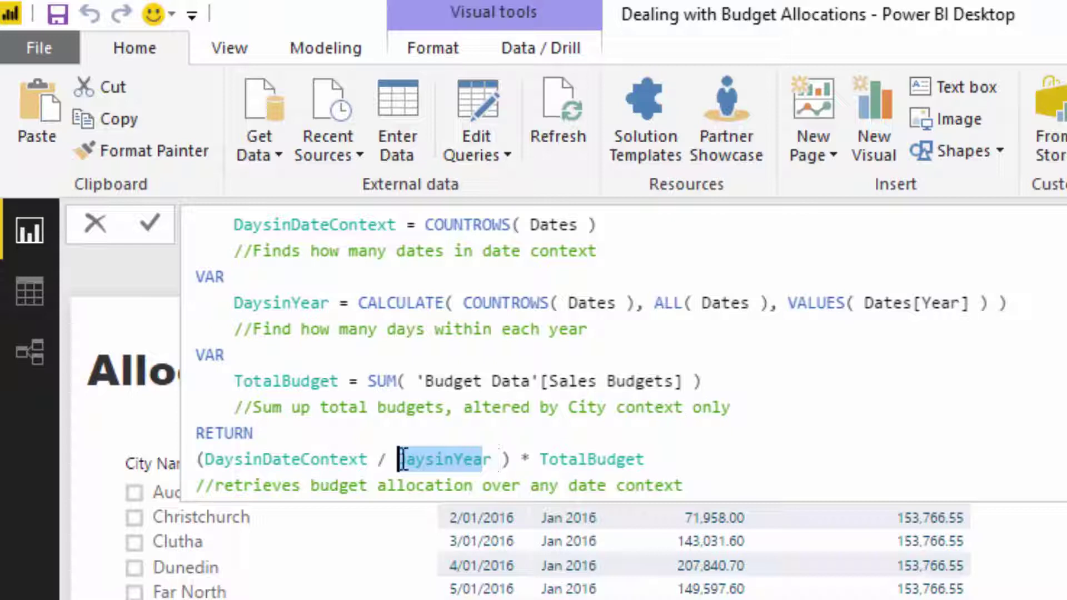
{"action": "left_click_drag", "start_coordinate": [392, 460], "coordinate": [394, 459]}
{"action": "left_click_drag", "start_coordinate": [645, 459], "coordinate": [553, 460]}
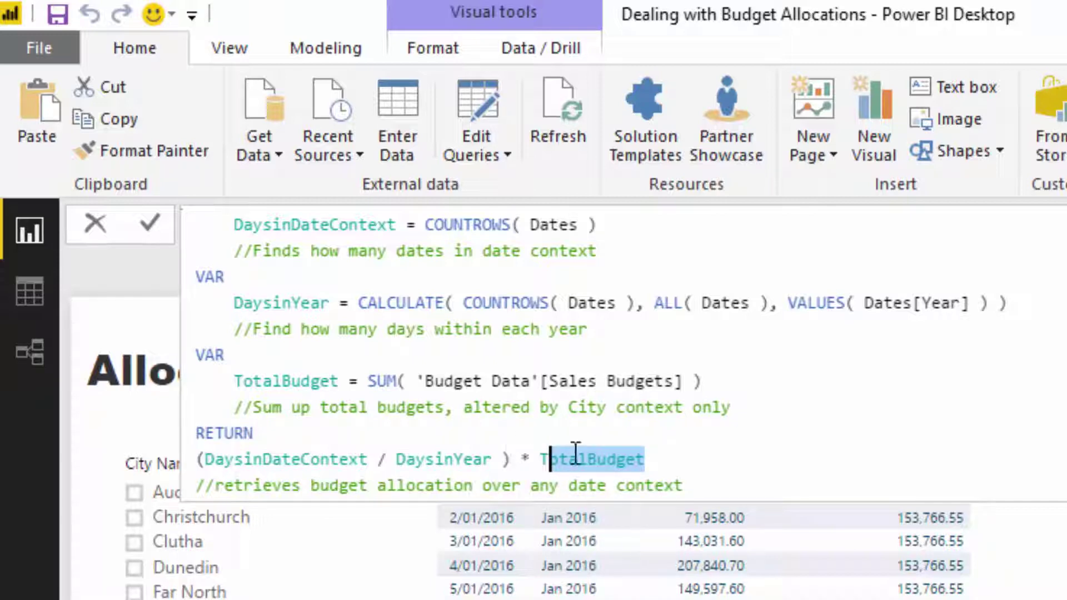
{"action": "left_click", "coordinate": [645, 459]}
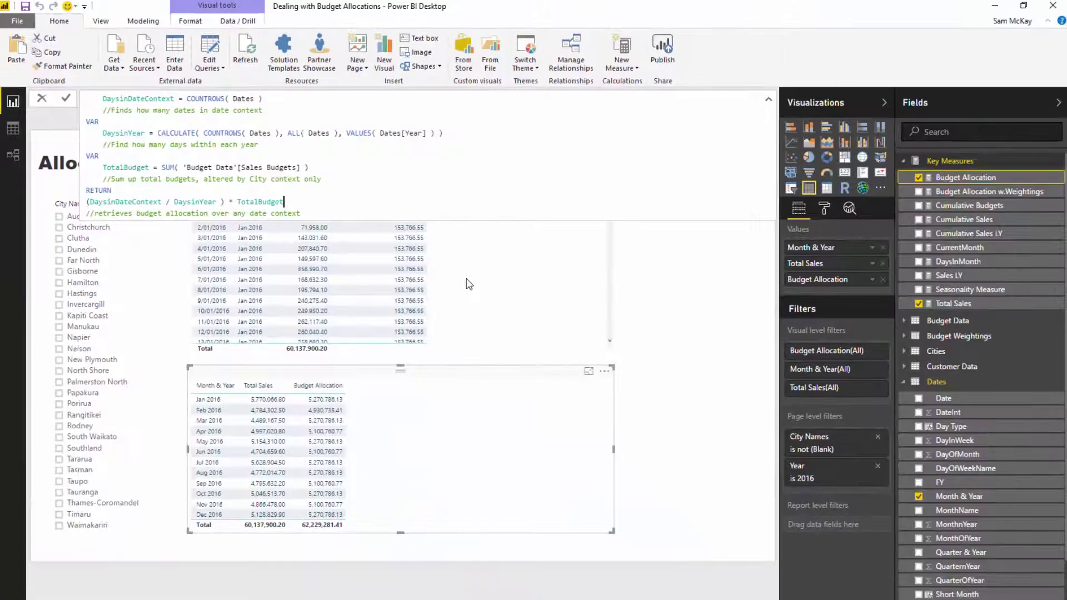
{"action": "left_click", "coordinate": [375, 411]}
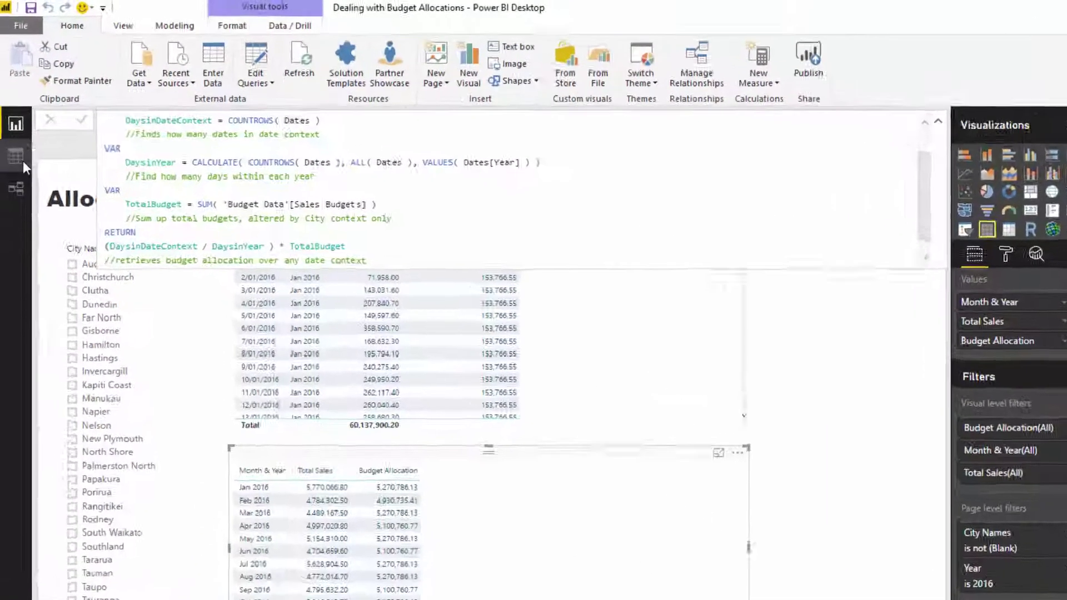
Step: Nudge the Budget Allocation w.Weightings table slightly to the left and remove its Month & Year column
{"action": "left_click", "coordinate": [13, 128]}
{"action": "left_click", "coordinate": [21, 170]}
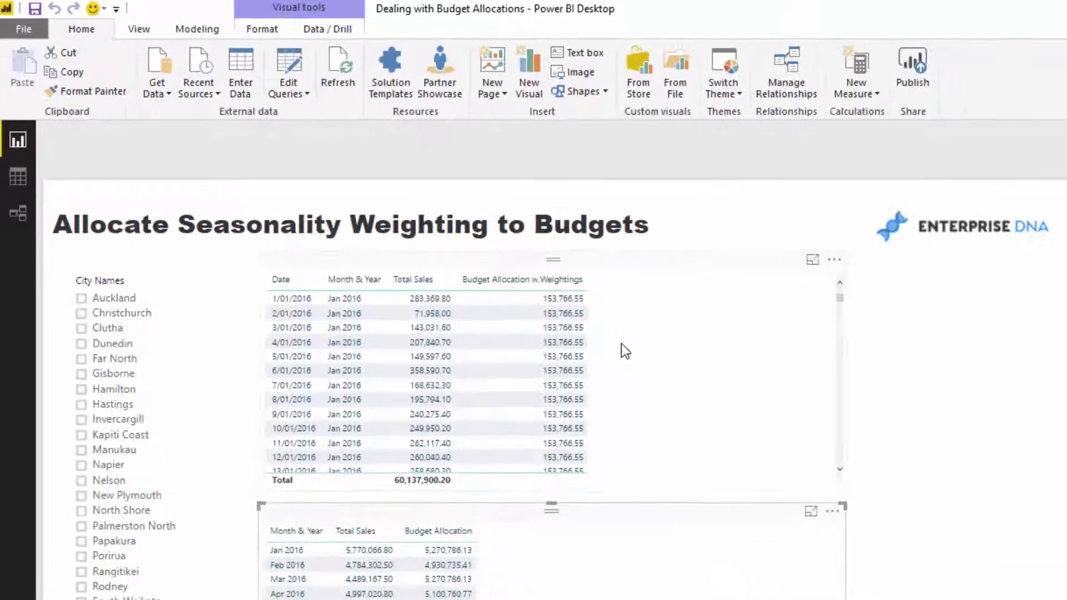
{"action": "left_click", "coordinate": [625, 351]}
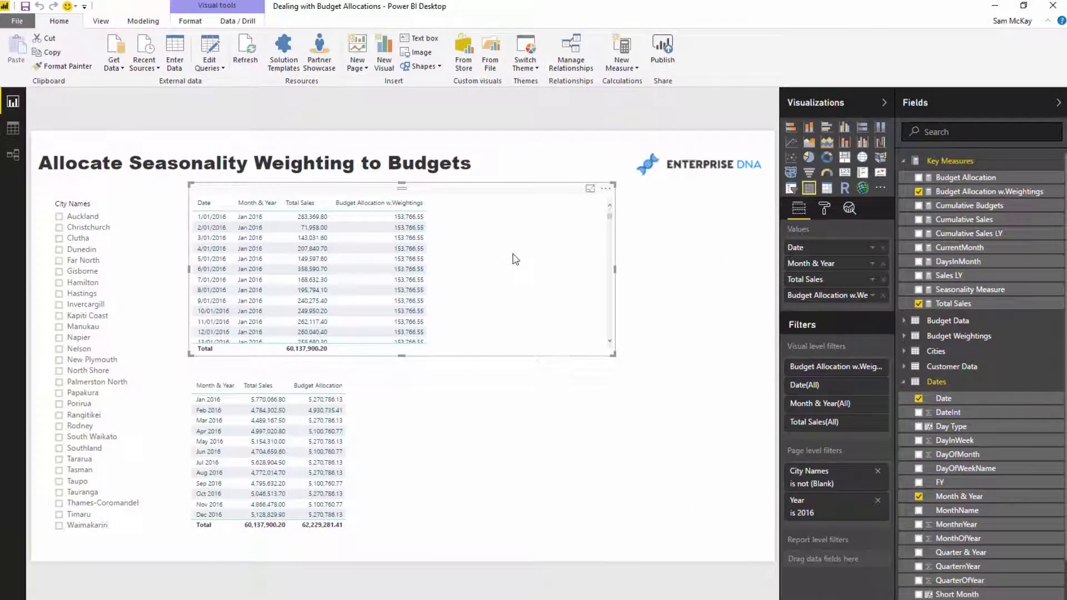
{"action": "left_click_drag", "start_coordinate": [504, 261], "coordinate": [476, 257]}
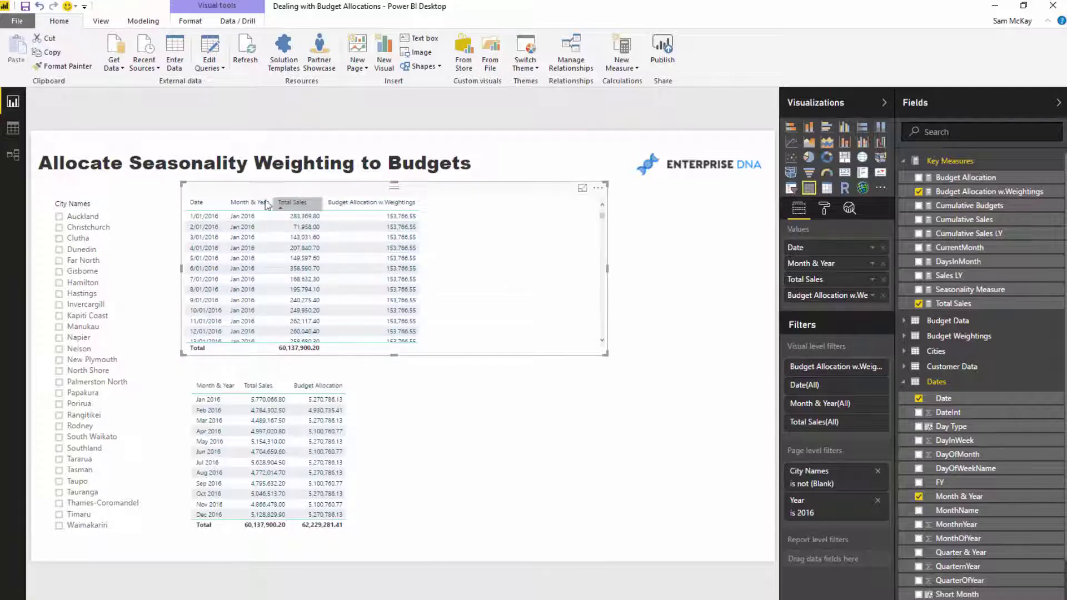
{"action": "left_click", "coordinate": [884, 263]}
Step: Replace Month & Year with the Date field in the lower Budget Allocation table, using plain dates instead of the date hierarchy
{"action": "left_click", "coordinate": [456, 384]}
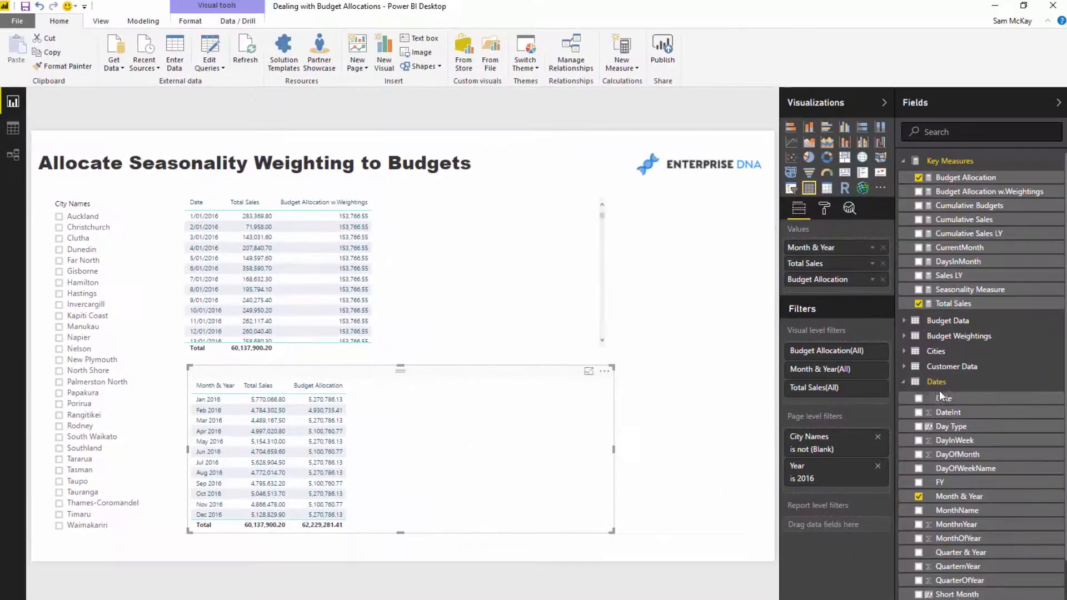
{"action": "left_click_drag", "start_coordinate": [939, 396], "coordinate": [840, 244]}
{"action": "left_click", "coordinate": [883, 311]}
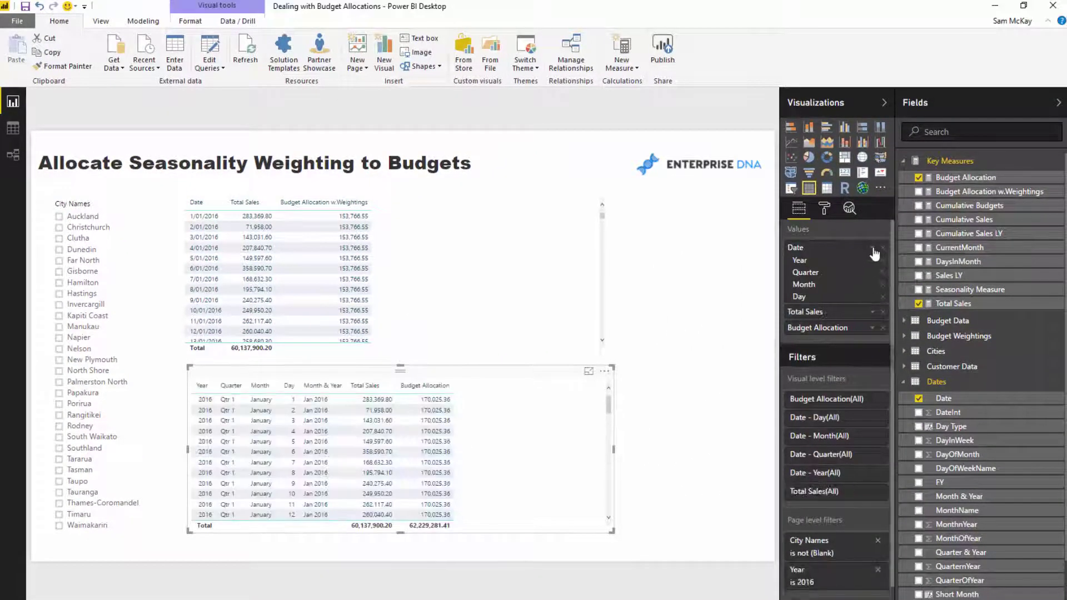
{"action": "left_click", "coordinate": [872, 247]}
{"action": "left_click", "coordinate": [900, 306]}
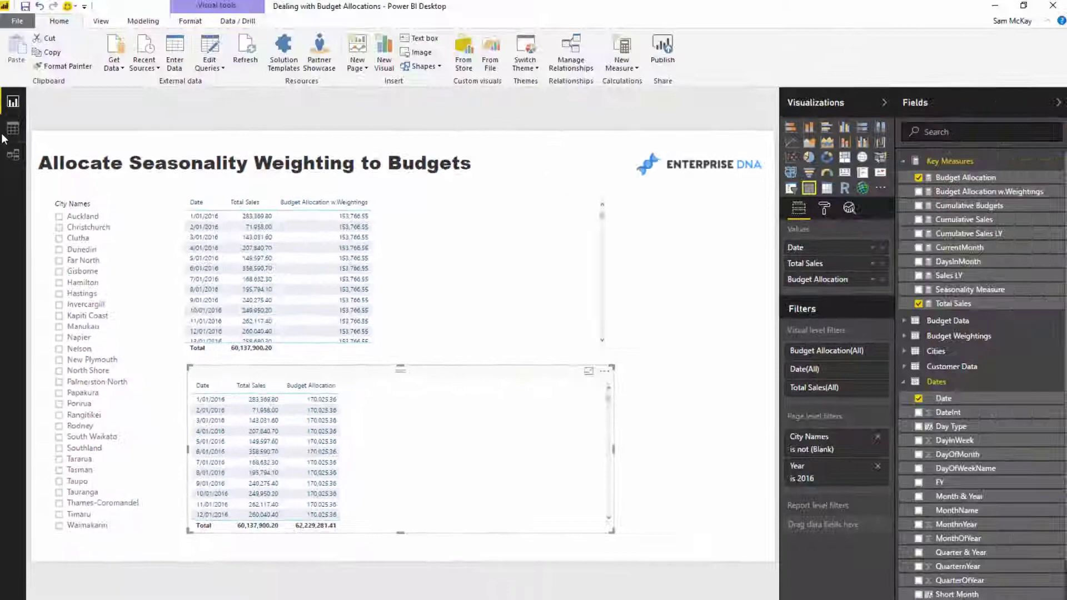
Step: Compare the Monthly Weighting data with the daily budget allocations in the weighted and unweighted report tables
{"action": "left_click", "coordinate": [16, 49]}
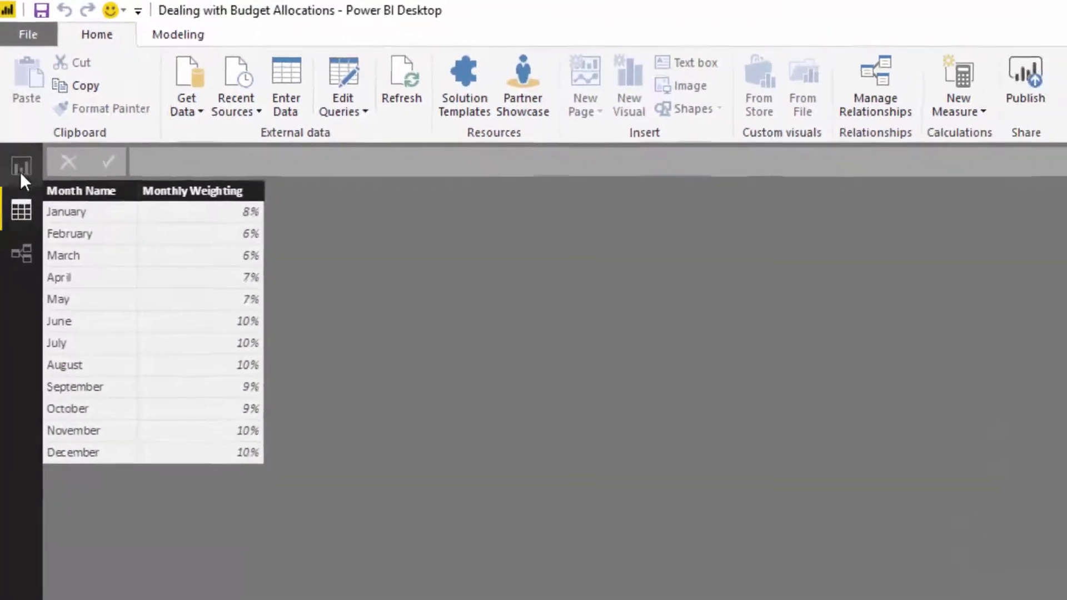
{"action": "left_click", "coordinate": [20, 170]}
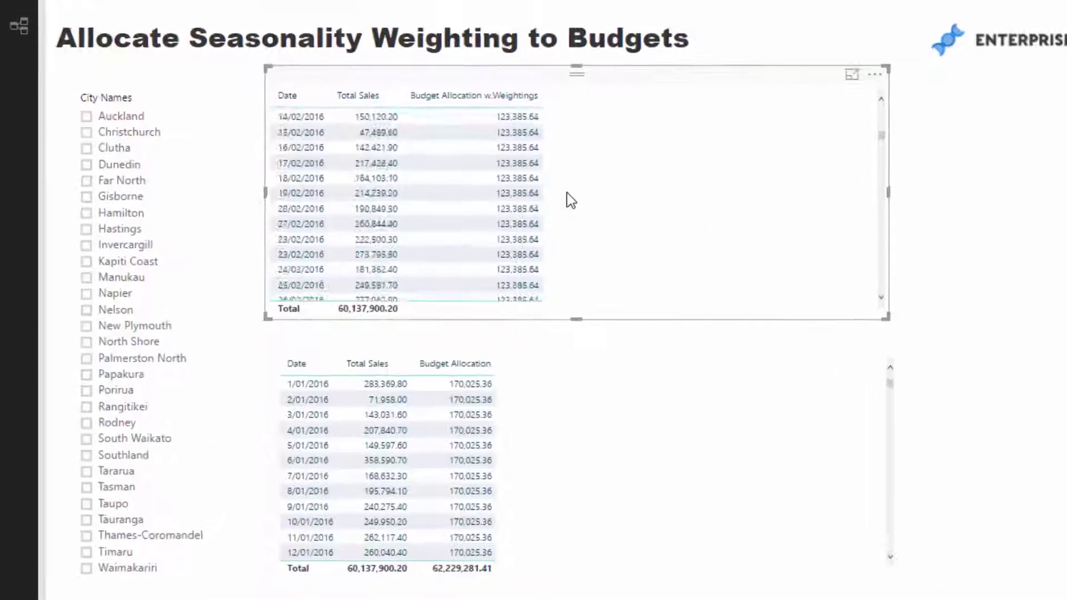
{"action": "scroll", "coordinate": [571, 200], "scroll_direction": "up", "scroll_amount": 5}
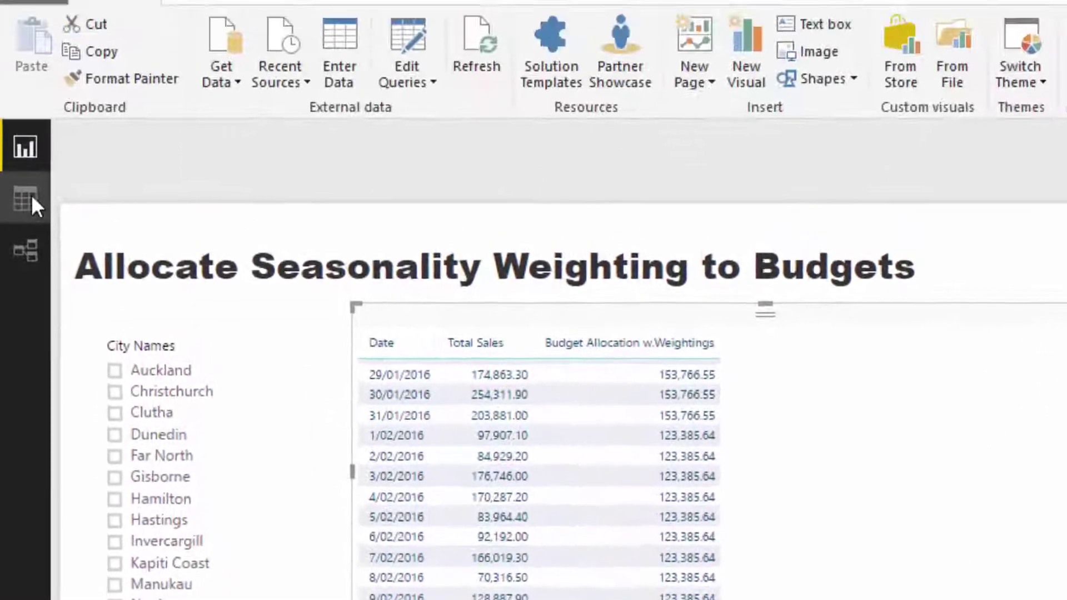
{"action": "left_click", "coordinate": [23, 29]}
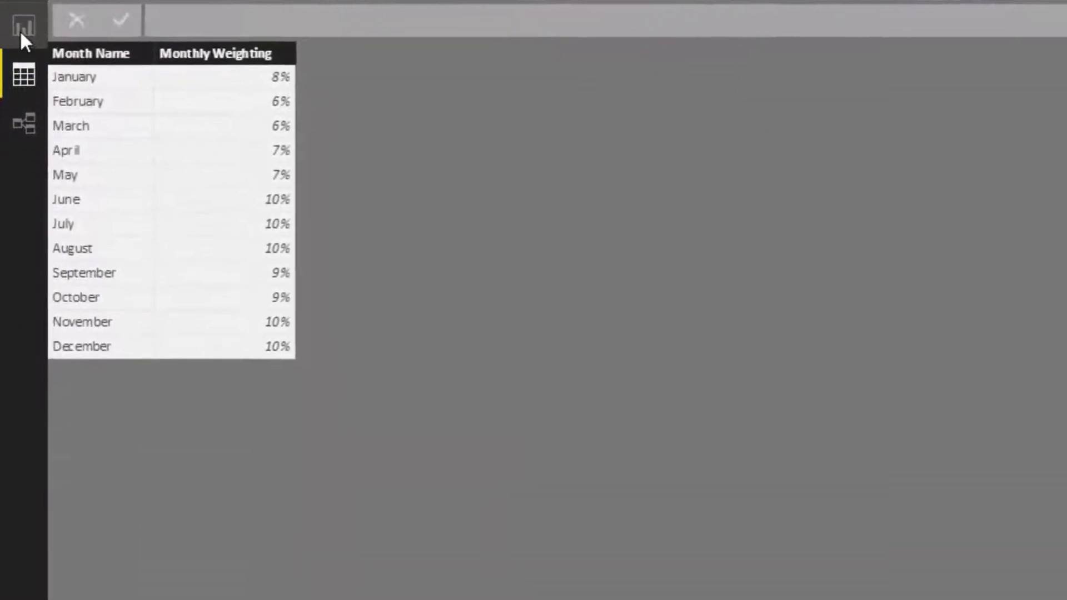
{"action": "left_click", "coordinate": [25, 202]}
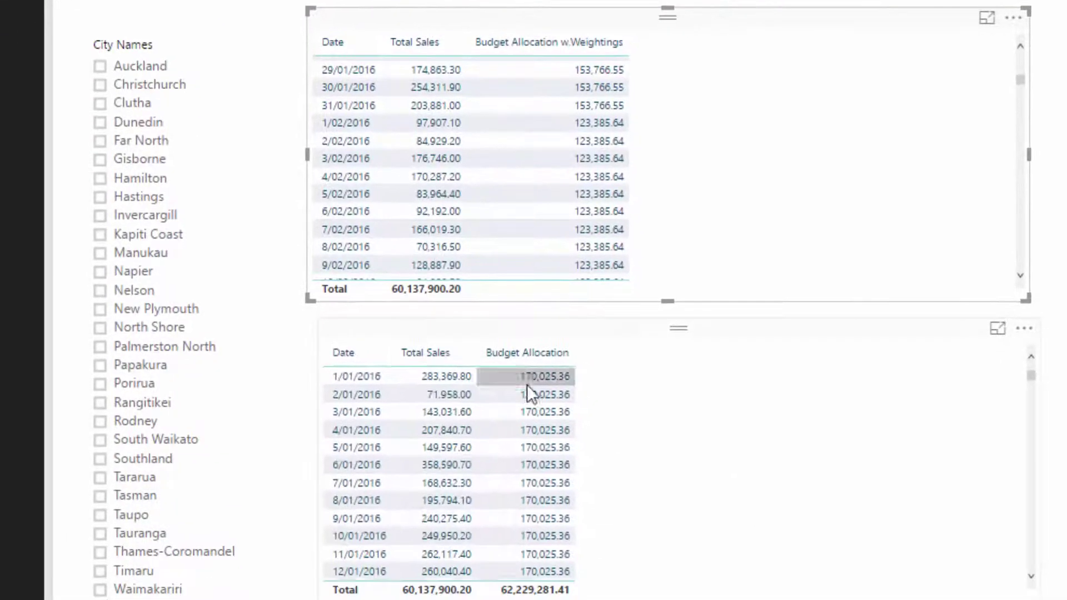
{"action": "scroll", "coordinate": [572, 422], "scroll_direction": "down", "scroll_amount": 15}
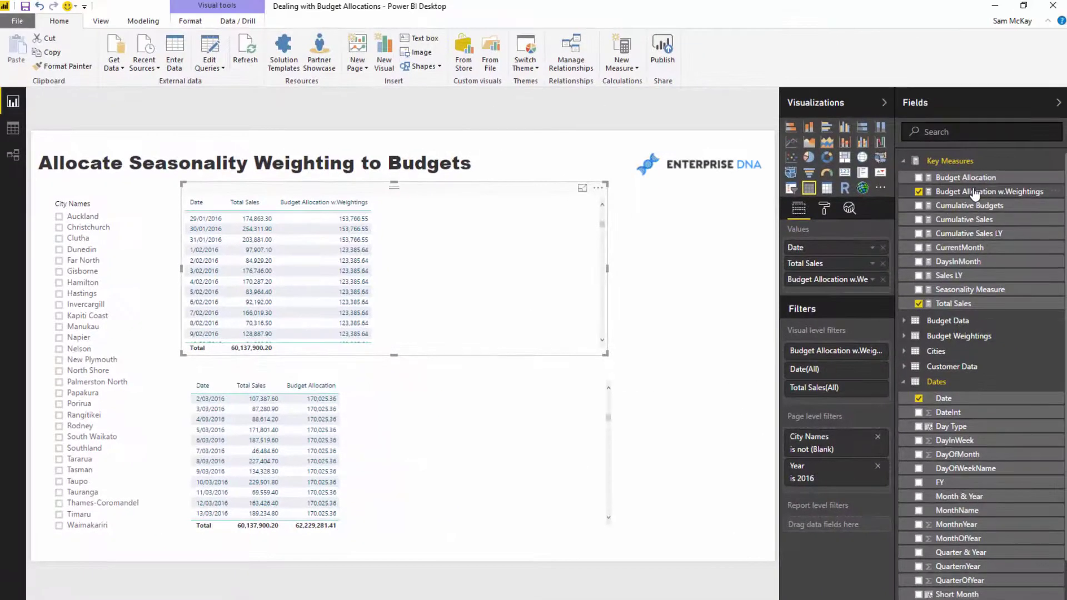
Step: Open the Budget Allocation w.Weightings formula and examine its Seasonality and TotalBudget variables
{"action": "left_click", "coordinate": [976, 191]}
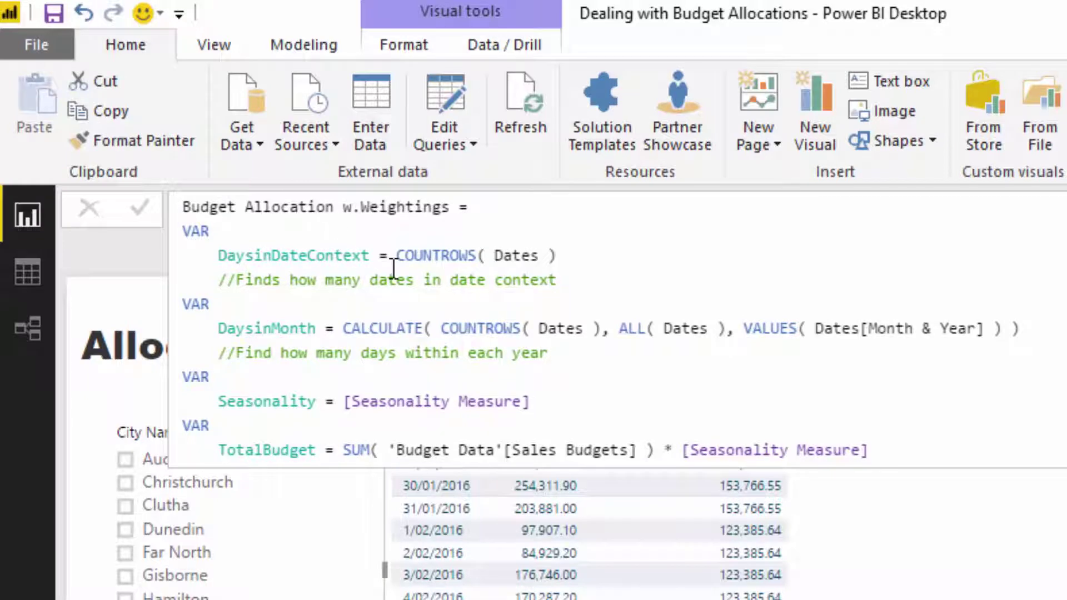
{"action": "scroll", "coordinate": [394, 269], "scroll_direction": "down", "scroll_amount": 1}
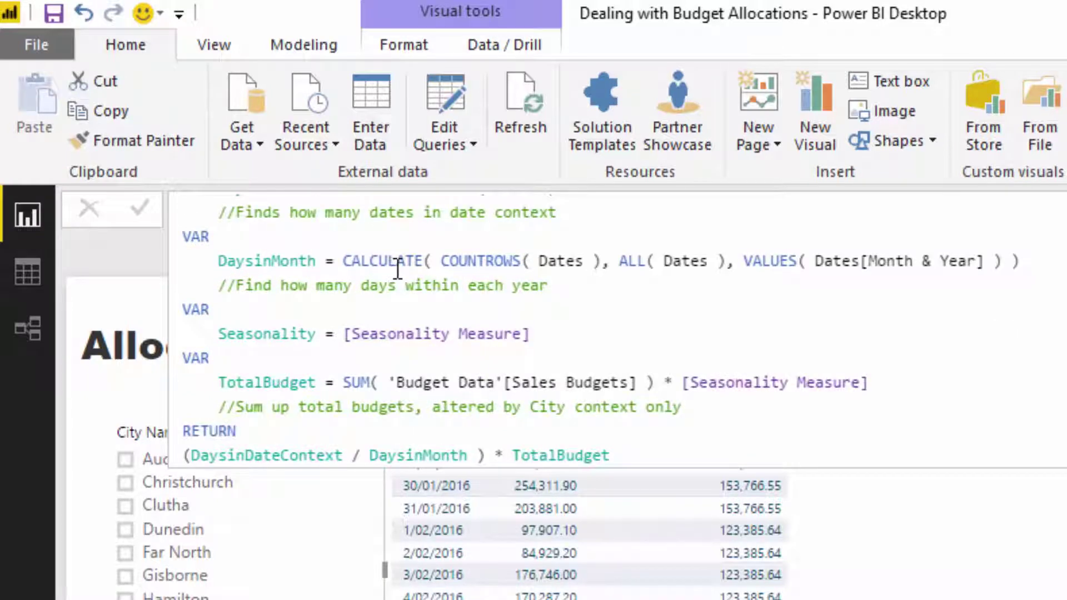
{"action": "scroll", "coordinate": [398, 269], "scroll_direction": "down", "scroll_amount": 1}
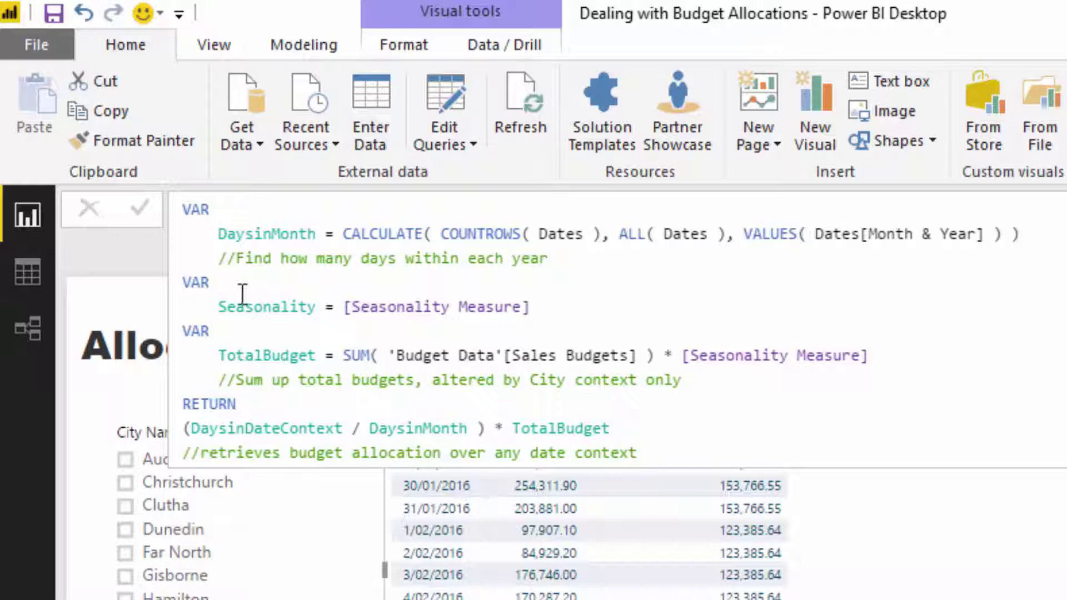
{"action": "left_click_drag", "start_coordinate": [214, 307], "coordinate": [562, 302]}
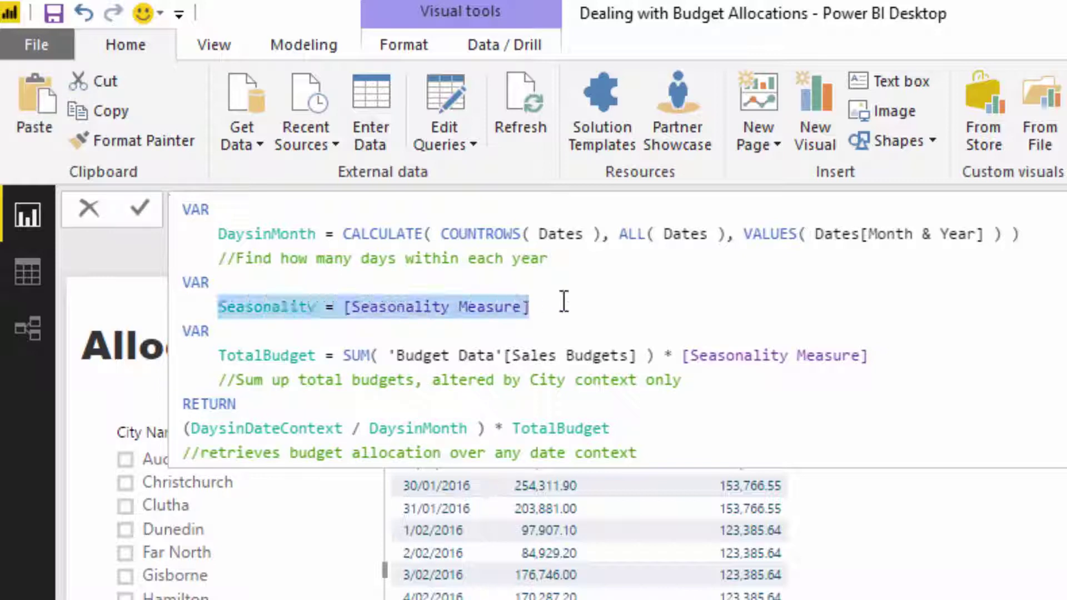
{"action": "left_click", "coordinate": [563, 302]}
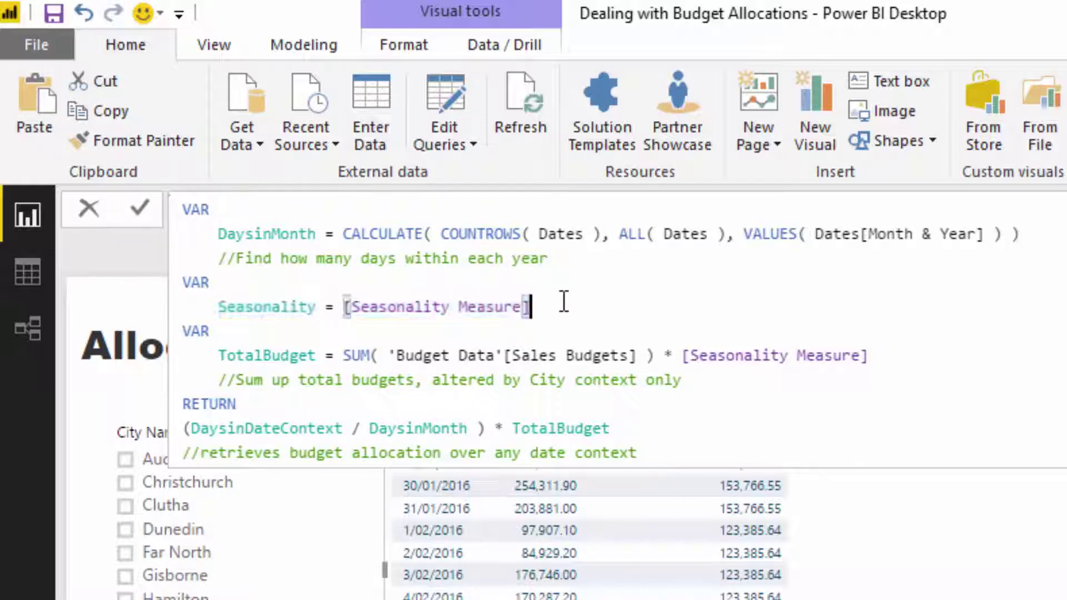
{"action": "left_click_drag", "start_coordinate": [593, 304], "coordinate": [349, 306]}
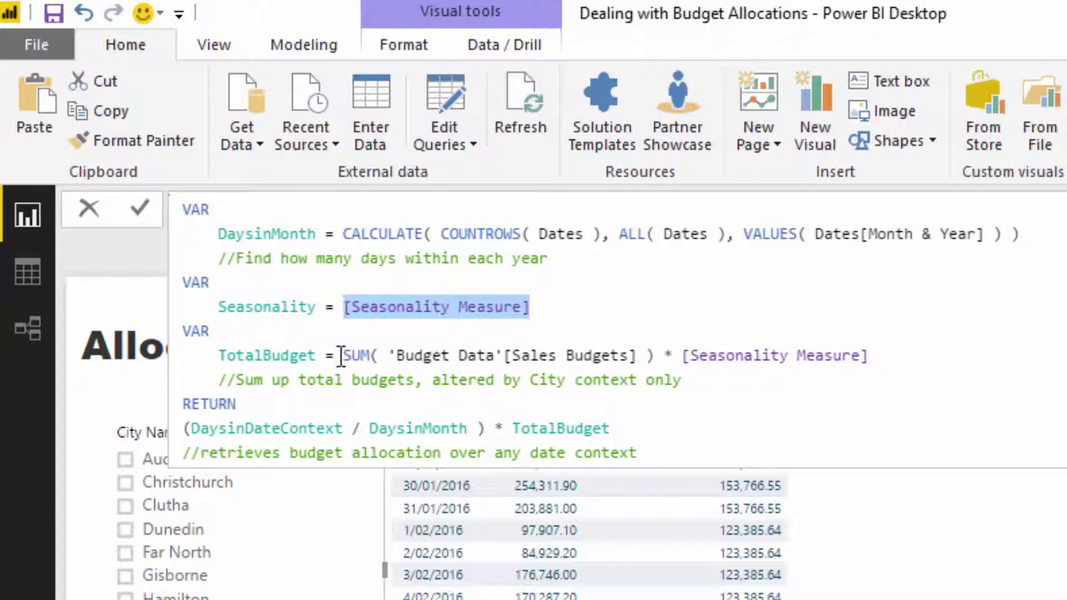
{"action": "left_click_drag", "start_coordinate": [345, 354], "coordinate": [660, 353]}
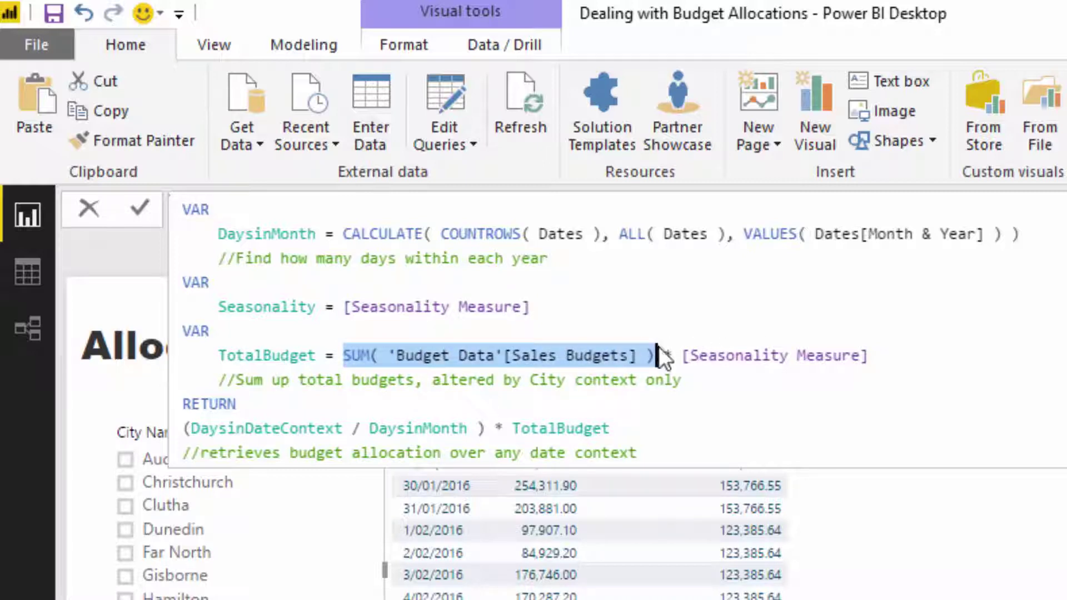
{"action": "left_click", "coordinate": [663, 353]}
{"action": "left_click_drag", "start_coordinate": [865, 353], "coordinate": [687, 355]}
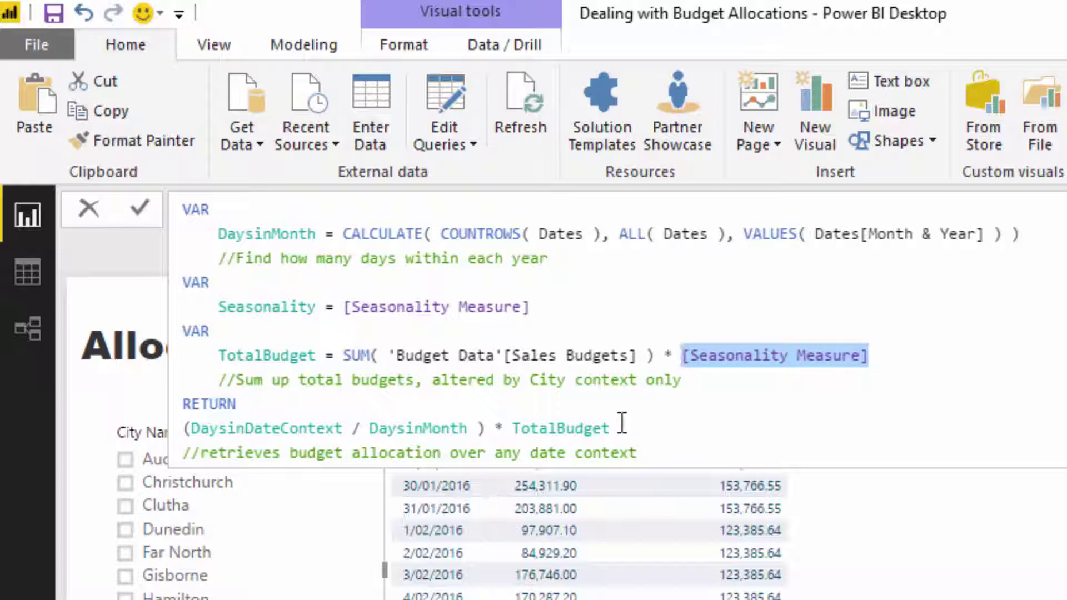
Step: Examine the TotalBudget, DaysinDateContext and DaysinMonth terms in the weighted measure's RETURN expression and leave the formula editor
{"action": "left_click_drag", "start_coordinate": [622, 424], "coordinate": [512, 428]}
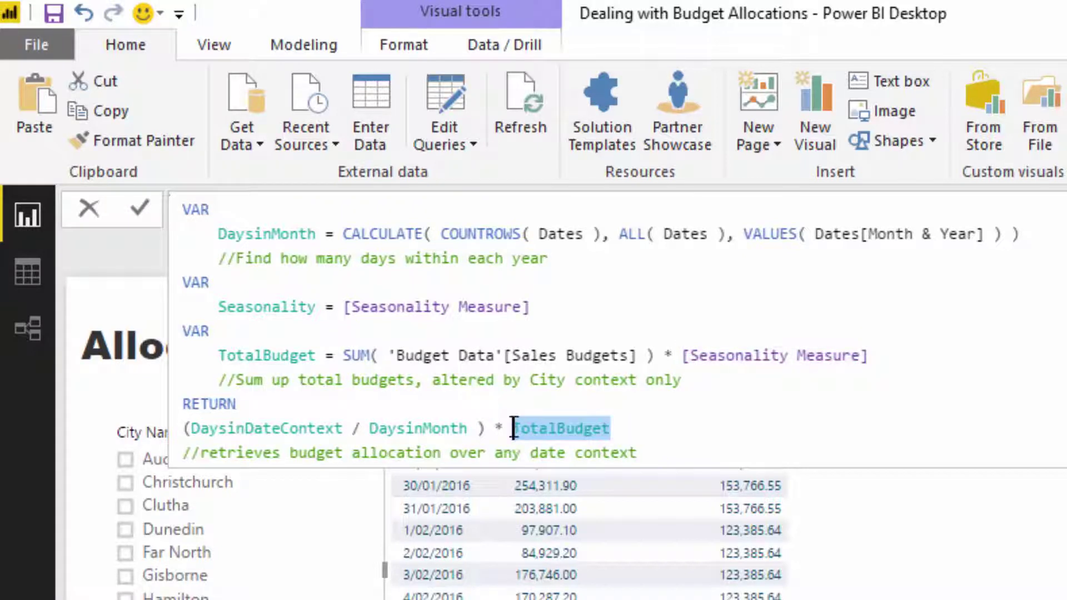
{"action": "left_click", "coordinate": [623, 426]}
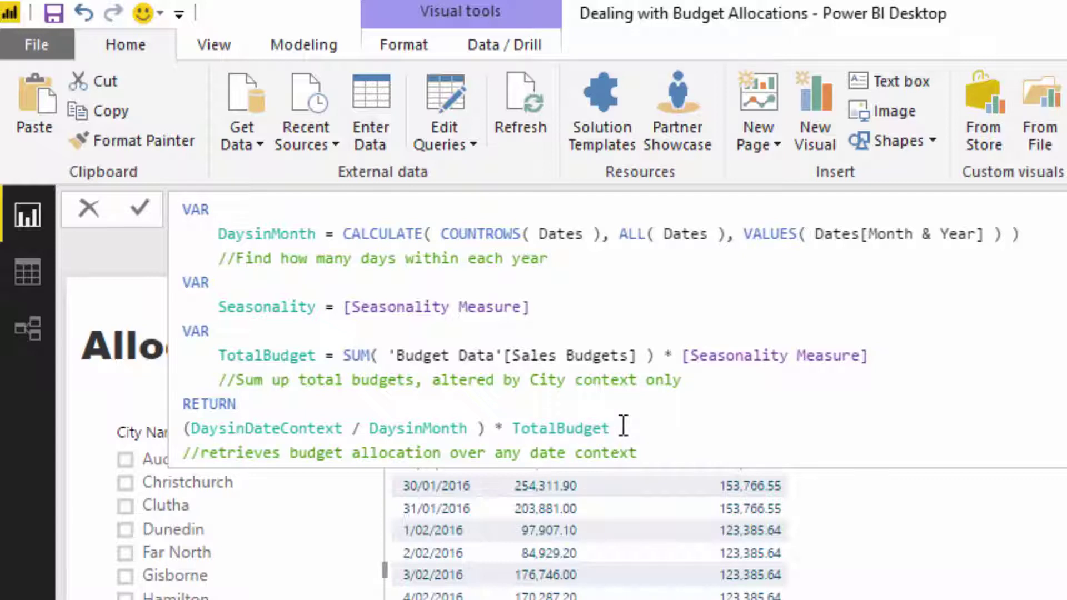
{"action": "scroll", "coordinate": [624, 427], "scroll_direction": "up", "scroll_amount": 1}
{"action": "scroll", "coordinate": [624, 423], "scroll_direction": "down", "scroll_amount": 1}
{"action": "left_click_drag", "start_coordinate": [347, 424], "coordinate": [201, 426]}
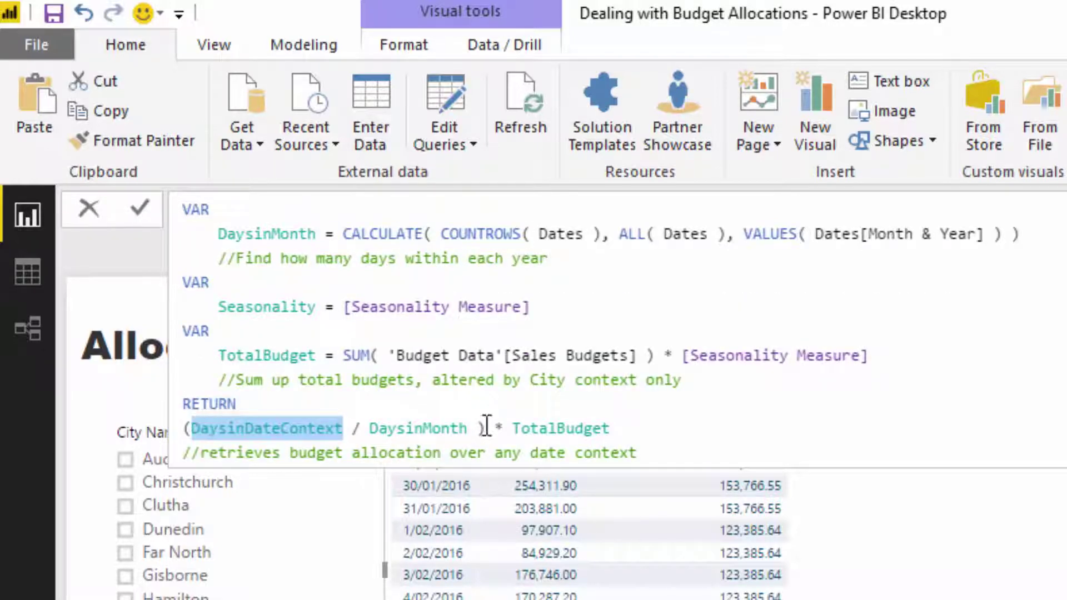
{"action": "left_click_drag", "start_coordinate": [468, 428], "coordinate": [375, 412]}
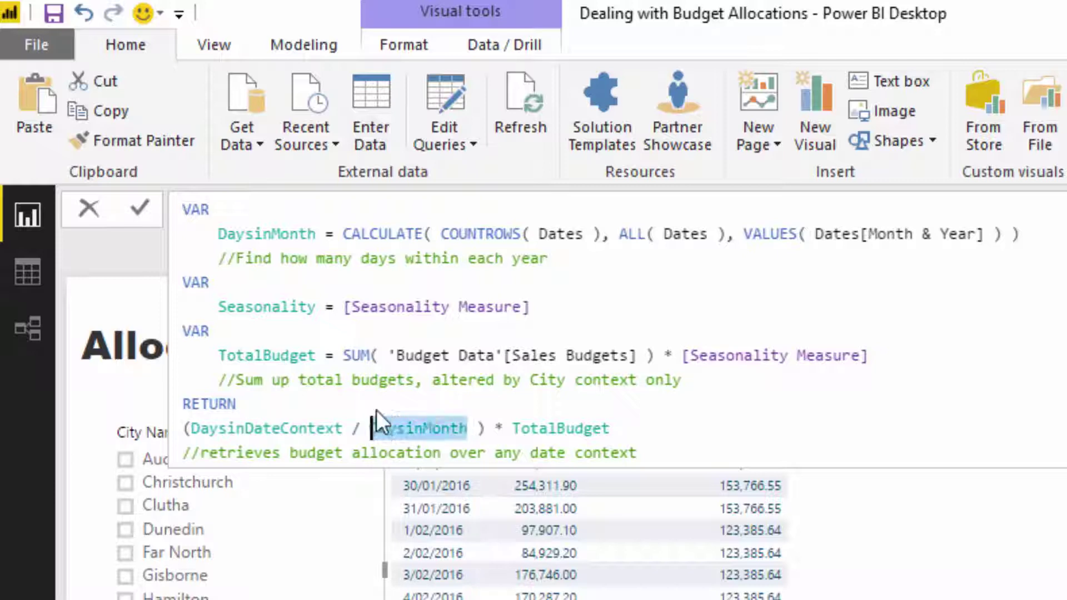
{"action": "left_click", "coordinate": [336, 234]}
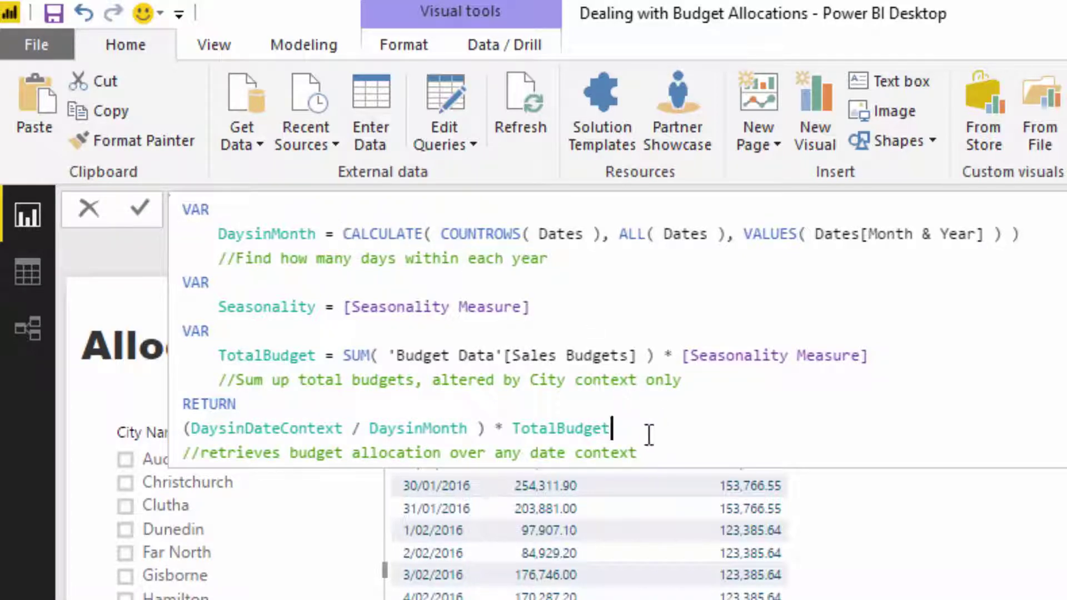
{"action": "left_click_drag", "start_coordinate": [643, 429], "coordinate": [511, 421]}
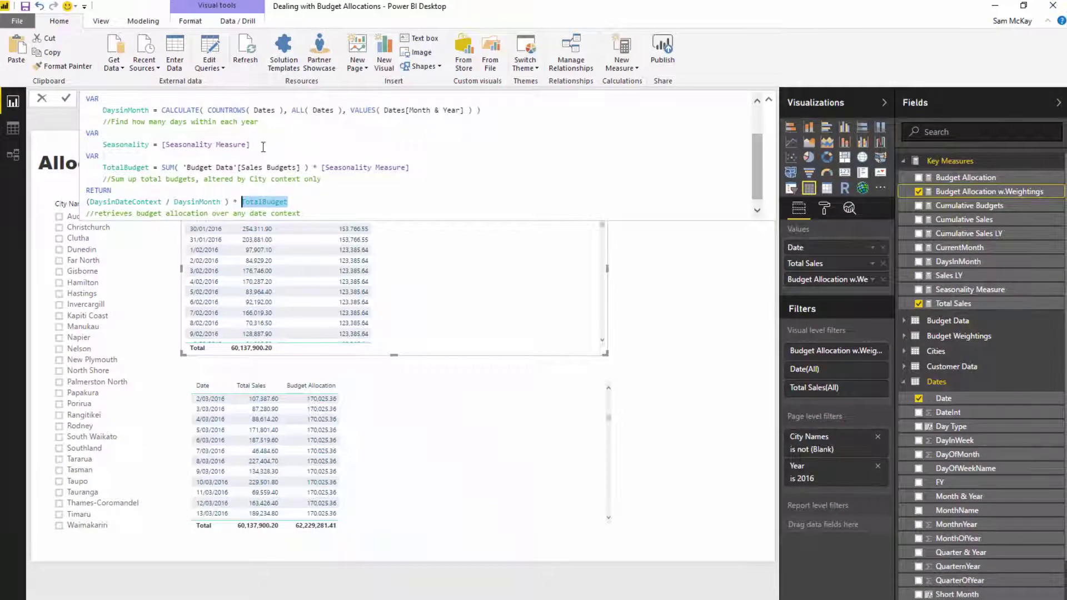
{"action": "left_click", "coordinate": [550, 284]}
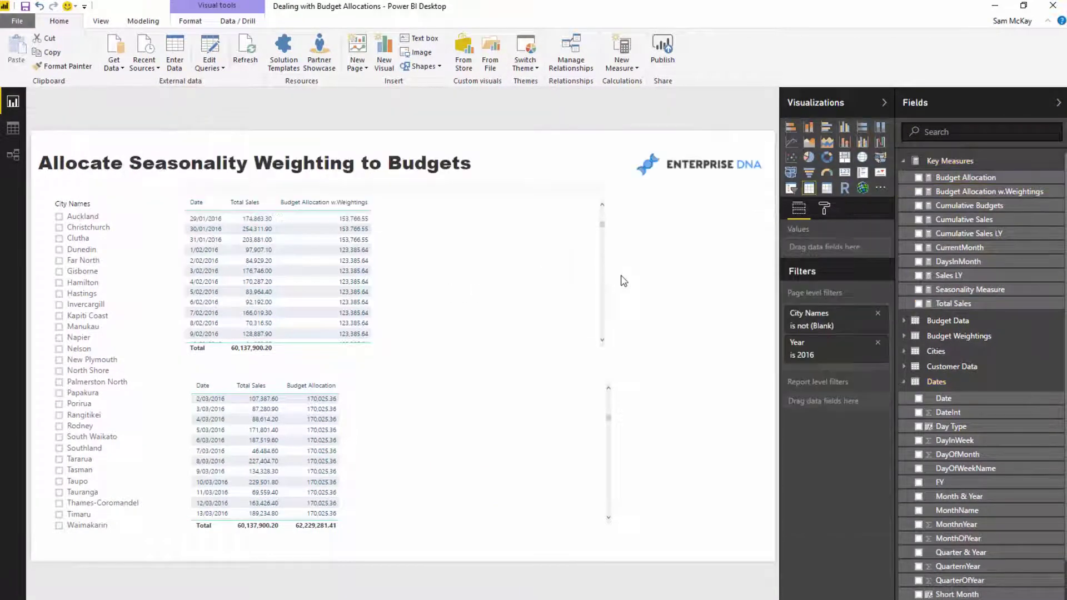
Step: Add the Seasonality Measure to the upper weighted allocation table and inspect its January and February rows
{"action": "left_click", "coordinate": [555, 279]}
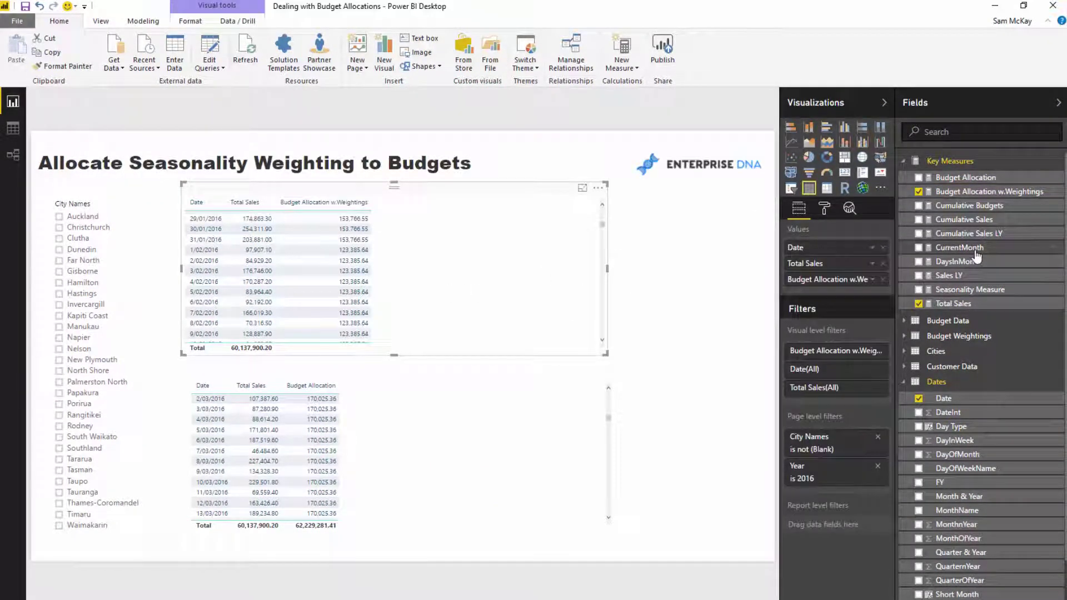
{"action": "left_click_drag", "start_coordinate": [969, 290], "coordinate": [466, 261]}
{"action": "scroll", "coordinate": [480, 246], "scroll_direction": "up", "scroll_amount": 5}
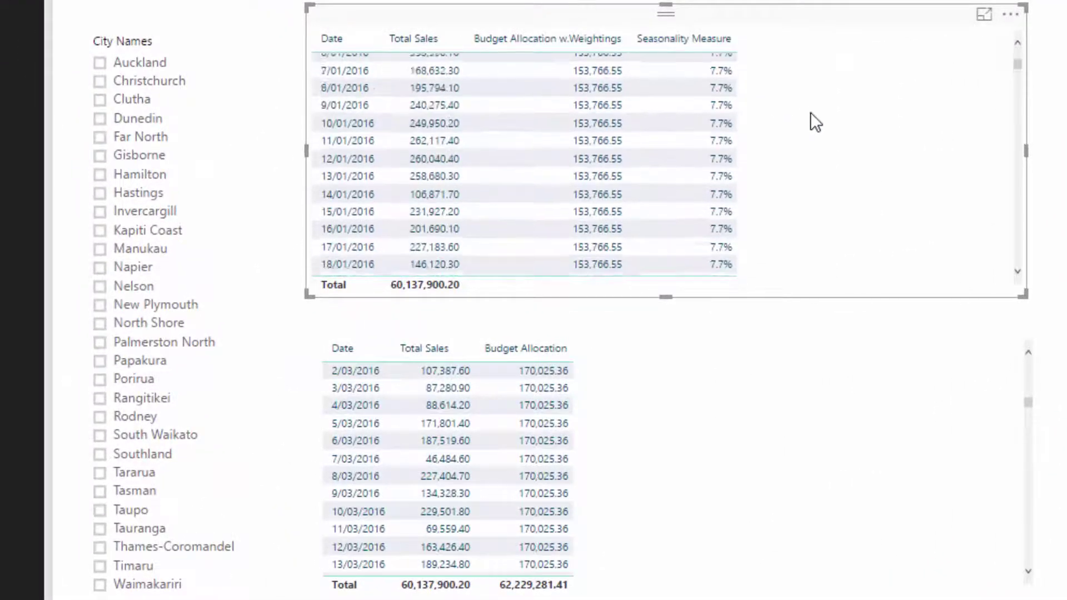
{"action": "scroll", "coordinate": [809, 111], "scroll_direction": "up", "scroll_amount": 3}
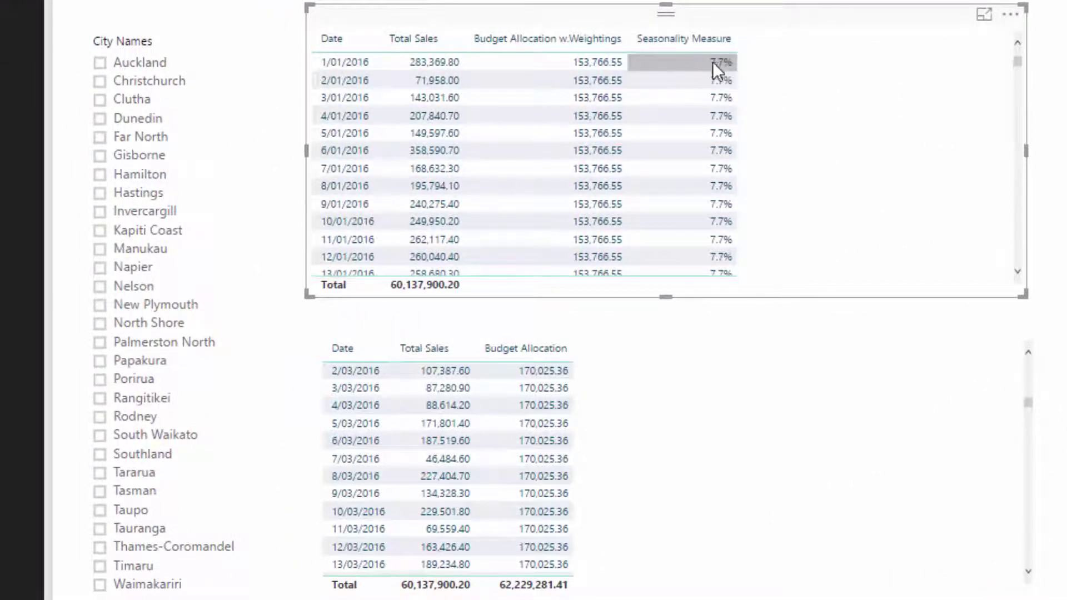
{"action": "scroll", "coordinate": [725, 88], "scroll_direction": "down", "scroll_amount": 3}
{"action": "scroll", "coordinate": [725, 94], "scroll_direction": "down", "scroll_amount": 10}
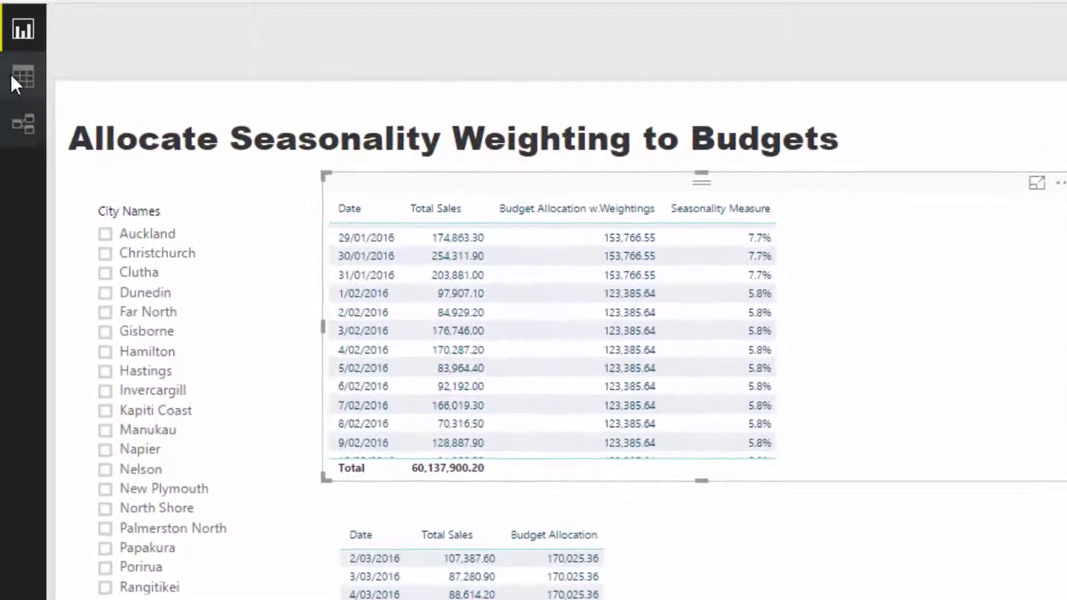
Step: Format the Monthly Weighting column as a percentage with one decimal place and check it against the report's Seasonality Measure column
{"action": "left_click", "coordinate": [23, 73]}
{"action": "left_click", "coordinate": [185, 219]}
{"action": "left_click", "coordinate": [225, 39]}
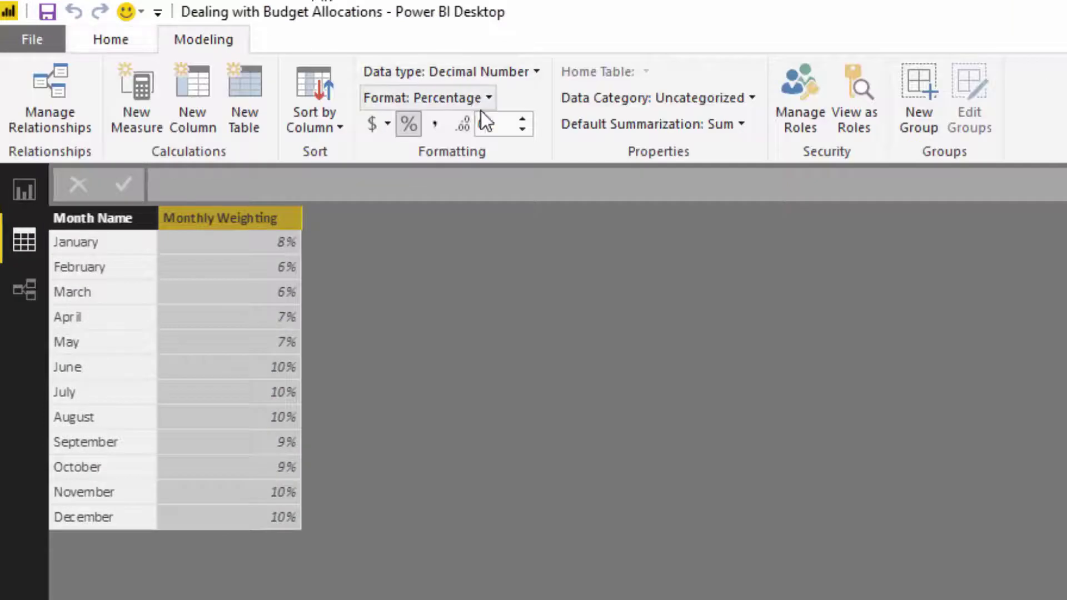
{"action": "double_click", "coordinate": [495, 122]}
{"action": "type", "text": "2"}
{"action": "key", "text": "Return"}
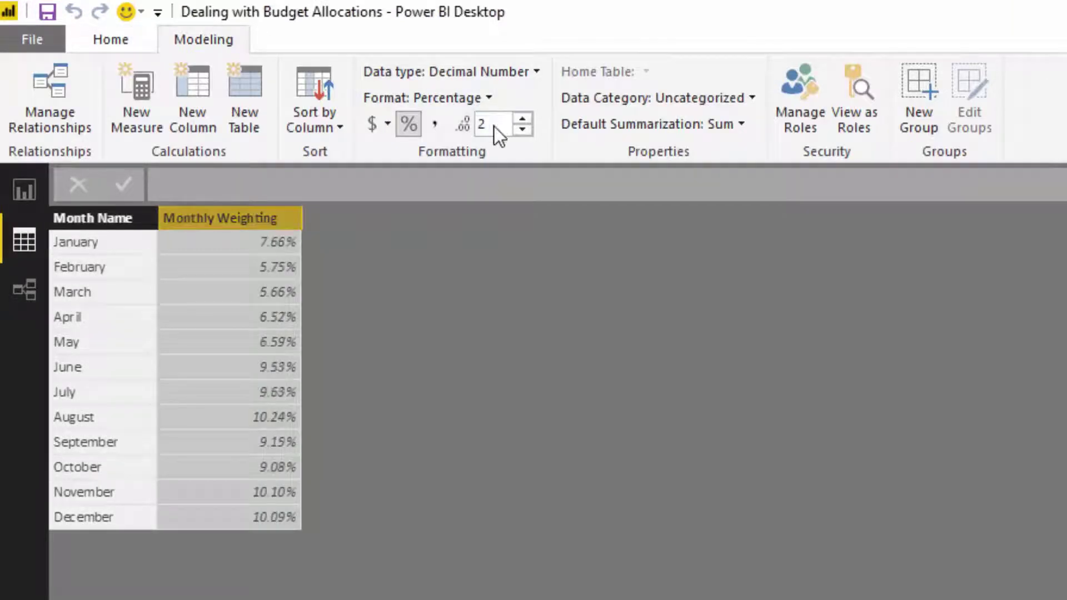
{"action": "left_click", "coordinate": [411, 123]}
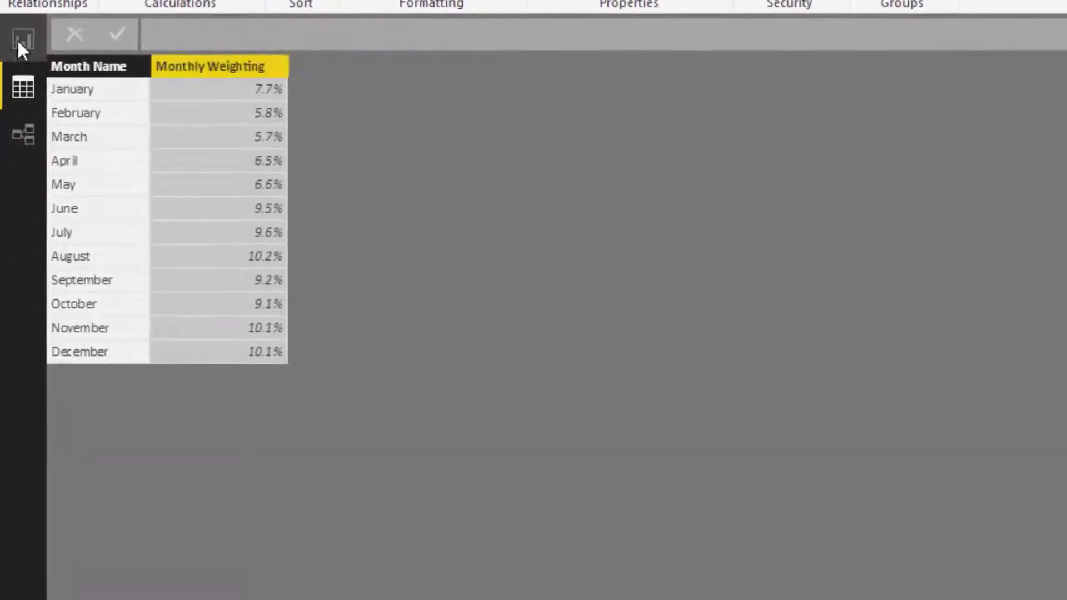
{"action": "left_click", "coordinate": [17, 191]}
{"action": "scroll", "coordinate": [759, 66], "scroll_direction": "up", "scroll_amount": 5}
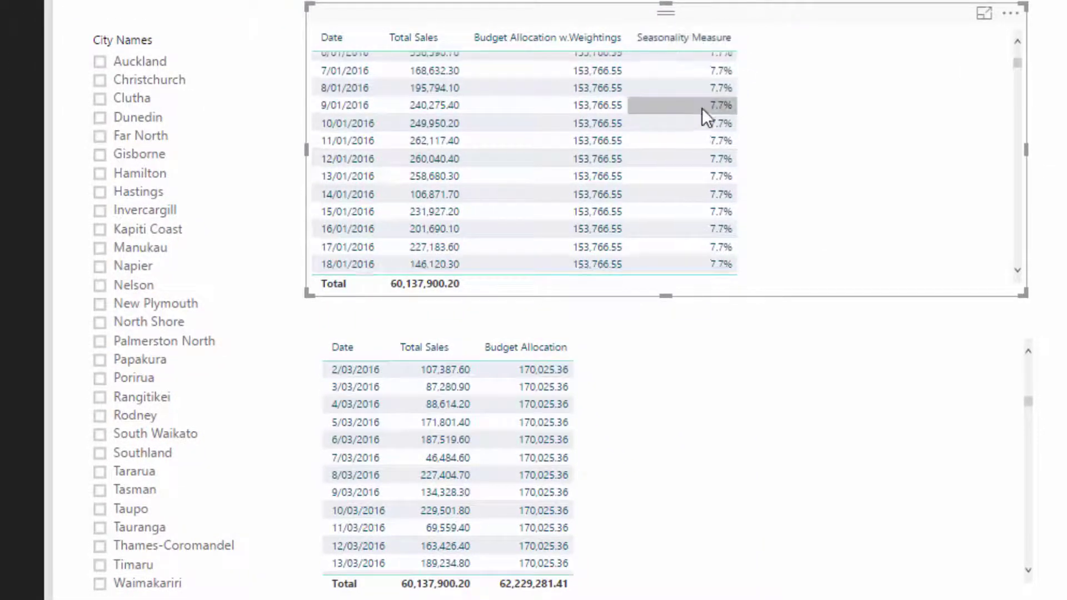
Step: Open the Seasonality Measure formula and examine how AVERAGEX over the filtered Budget Weightings table supplies the table's Seasonality Measure column
{"action": "scroll", "coordinate": [705, 106], "scroll_direction": "up", "scroll_amount": 2}
{"action": "scroll", "coordinate": [688, 98], "scroll_direction": "down", "scroll_amount": 4}
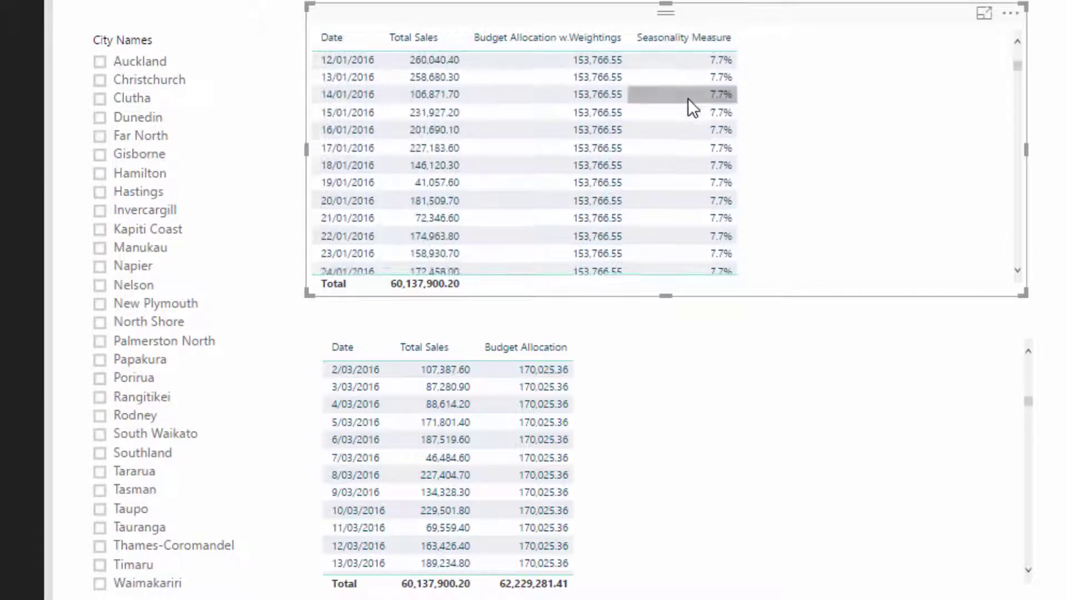
{"action": "scroll", "coordinate": [687, 99], "scroll_direction": "up", "scroll_amount": 4}
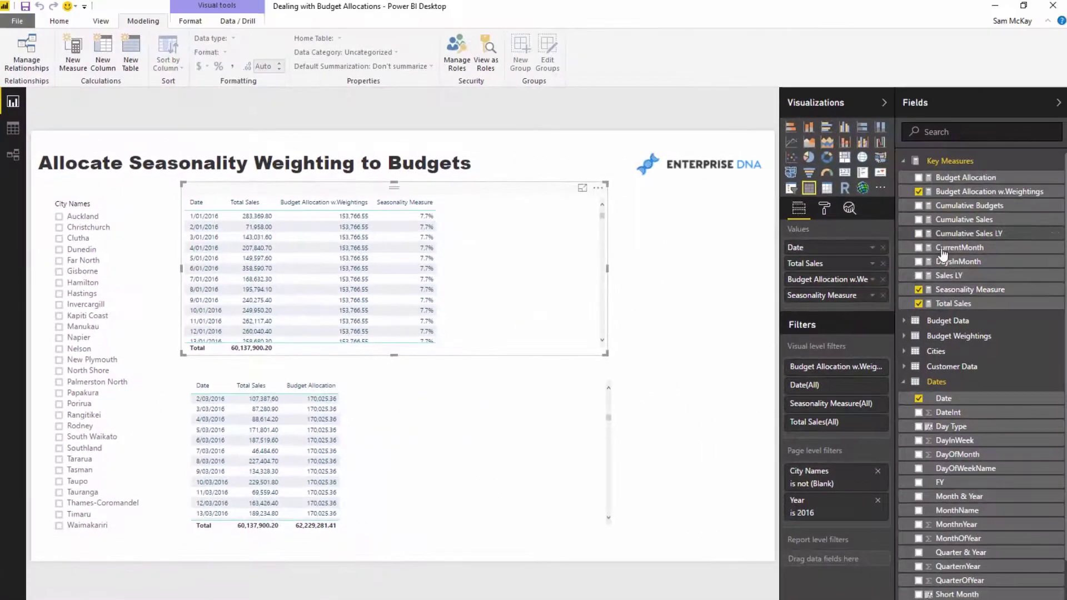
{"action": "left_click", "coordinate": [951, 289]}
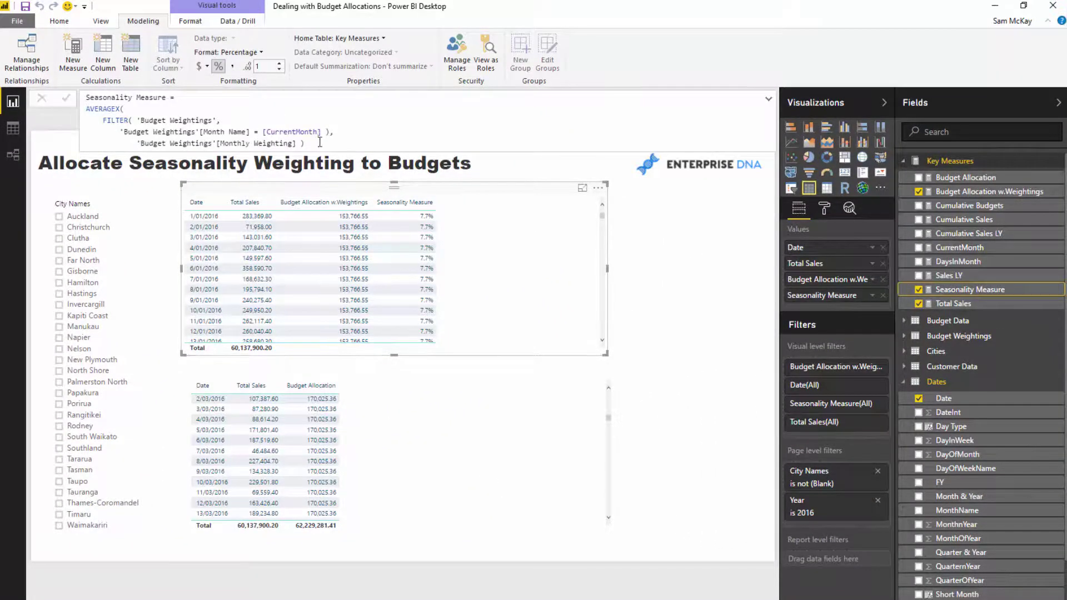
{"action": "left_click_drag", "start_coordinate": [320, 143], "coordinate": [86, 97]}
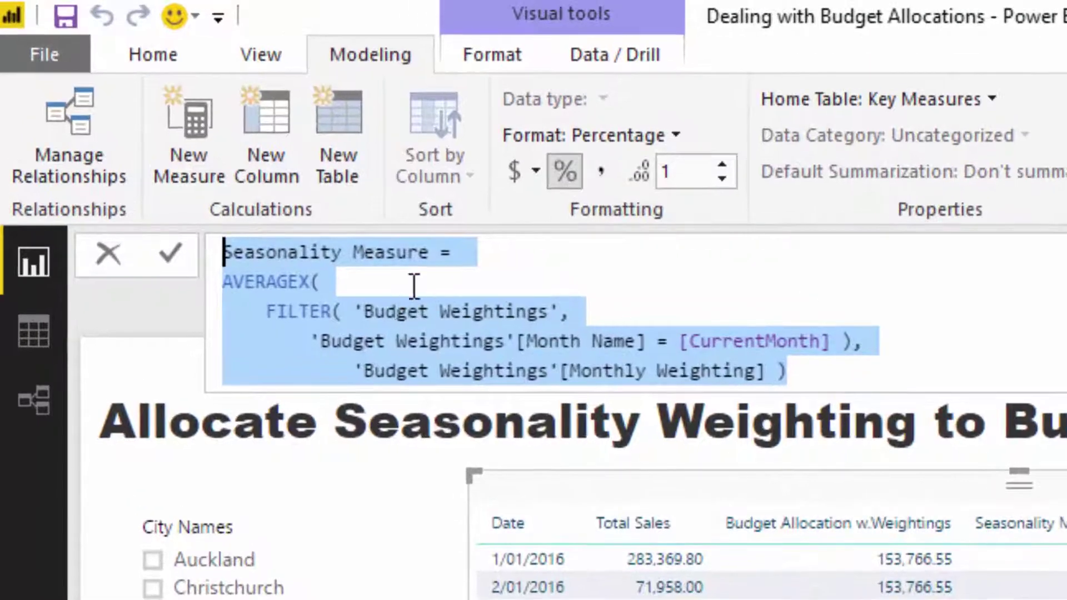
{"action": "left_click", "coordinate": [417, 283]}
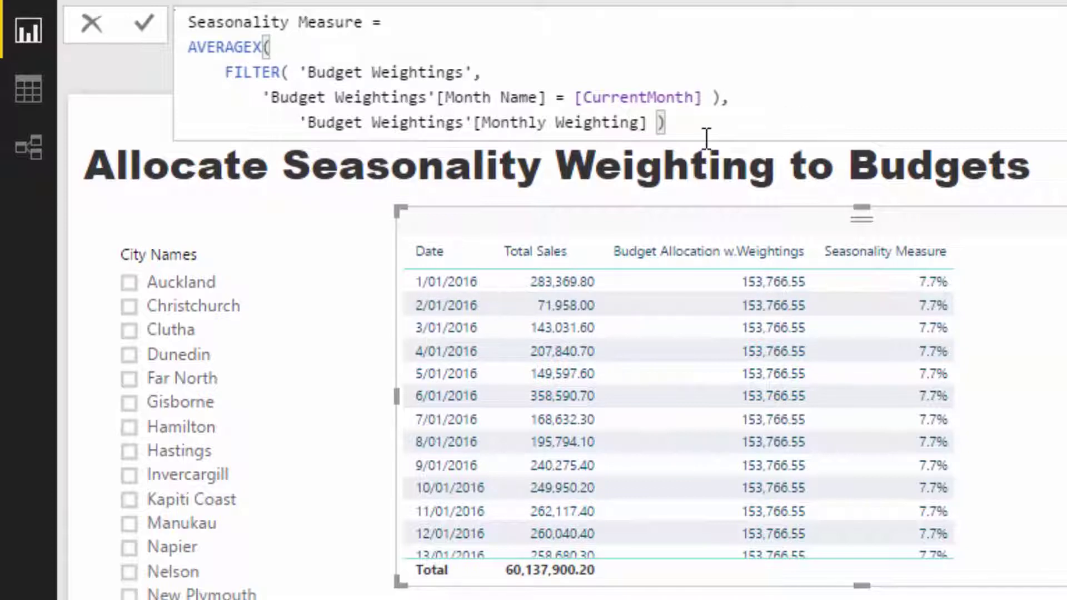
{"action": "left_click_drag", "start_coordinate": [665, 122], "coordinate": [190, 25]}
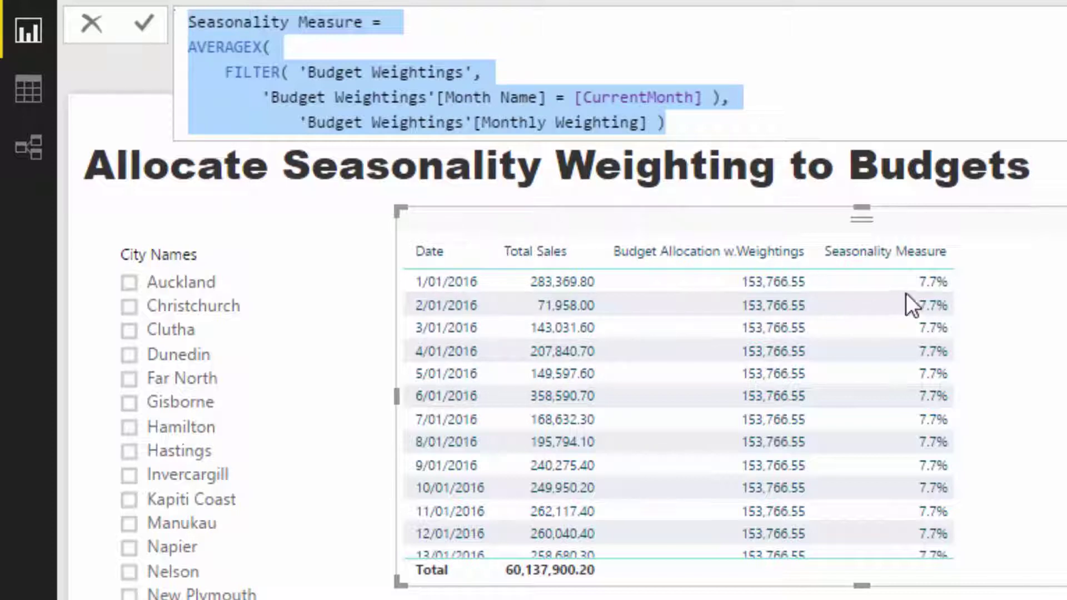
{"action": "left_click", "coordinate": [900, 228]}
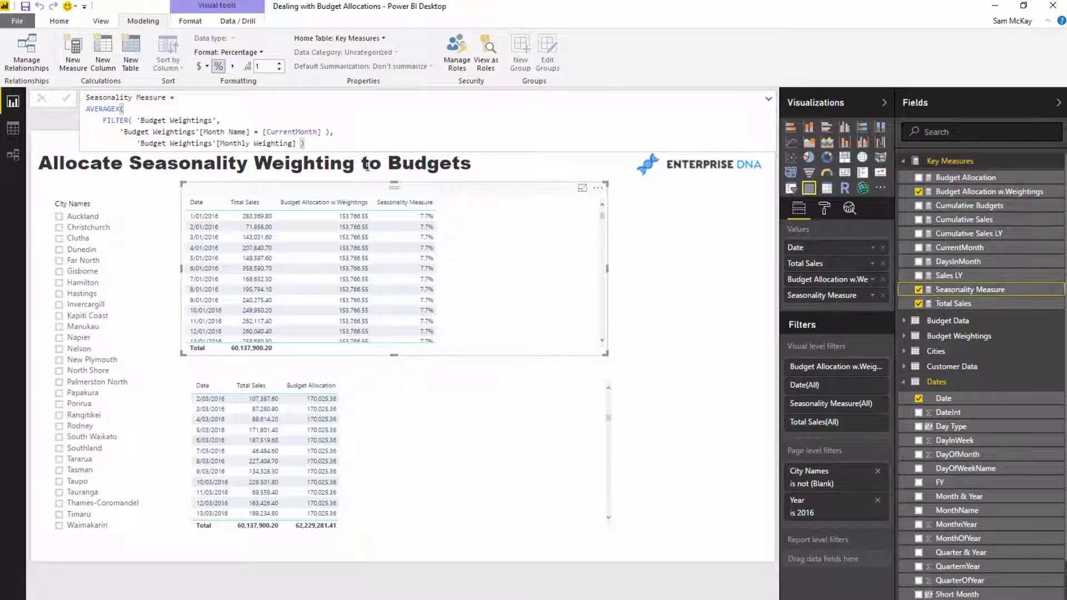
Step: Open the Budget Allocation w.Weightings formula and examine its Seasonality variable and the SUM of Sales Budgets inside TotalBudget
{"action": "left_click", "coordinate": [969, 191]}
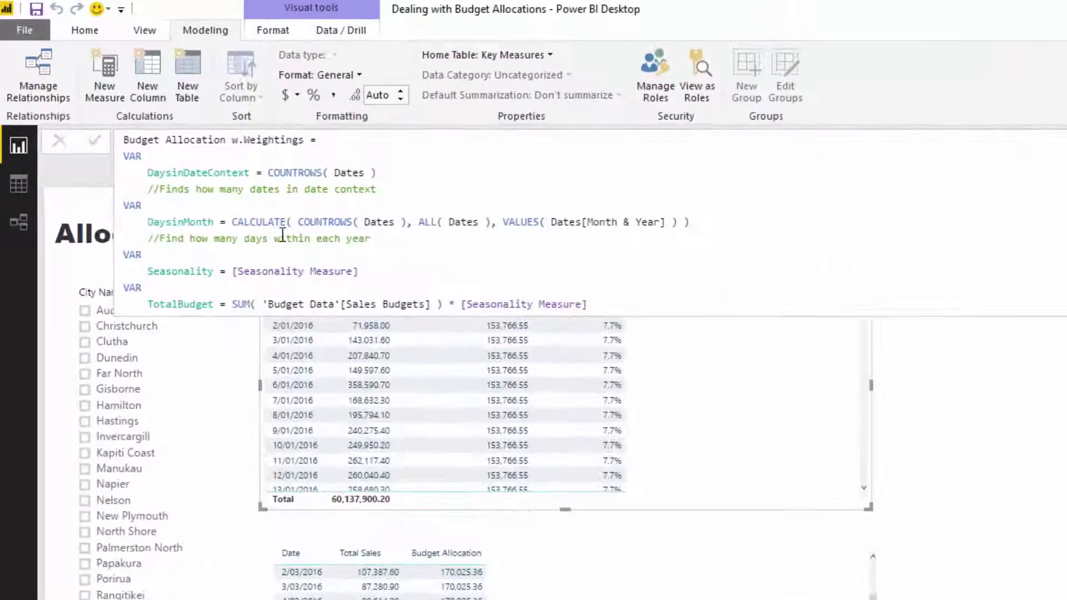
{"action": "left_click_drag", "start_coordinate": [250, 189], "coordinate": [162, 189]}
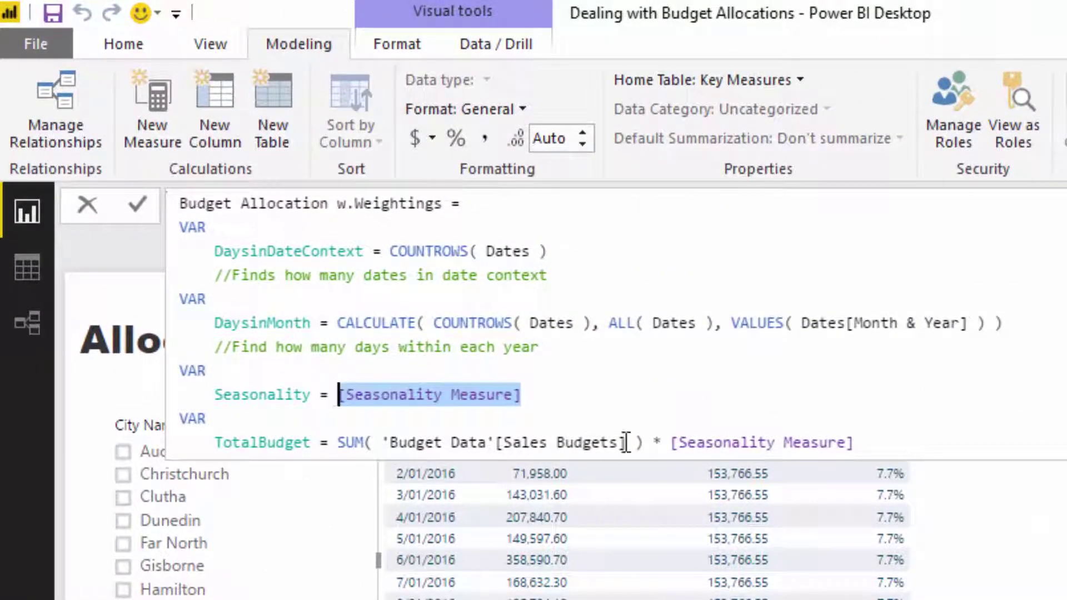
{"action": "left_click_drag", "start_coordinate": [644, 443], "coordinate": [338, 350]}
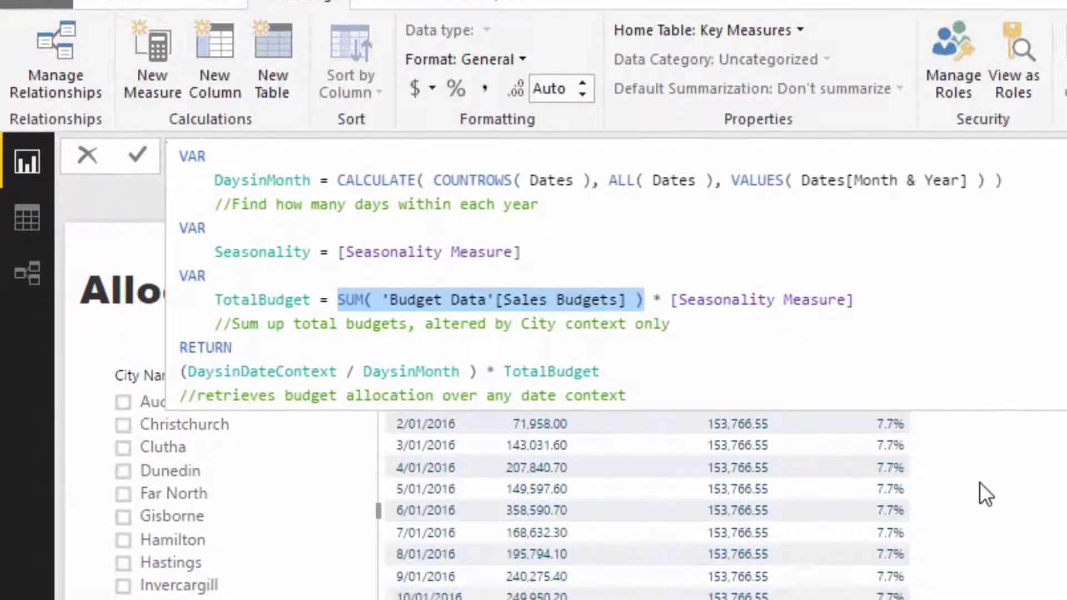
{"action": "left_click", "coordinate": [892, 495]}
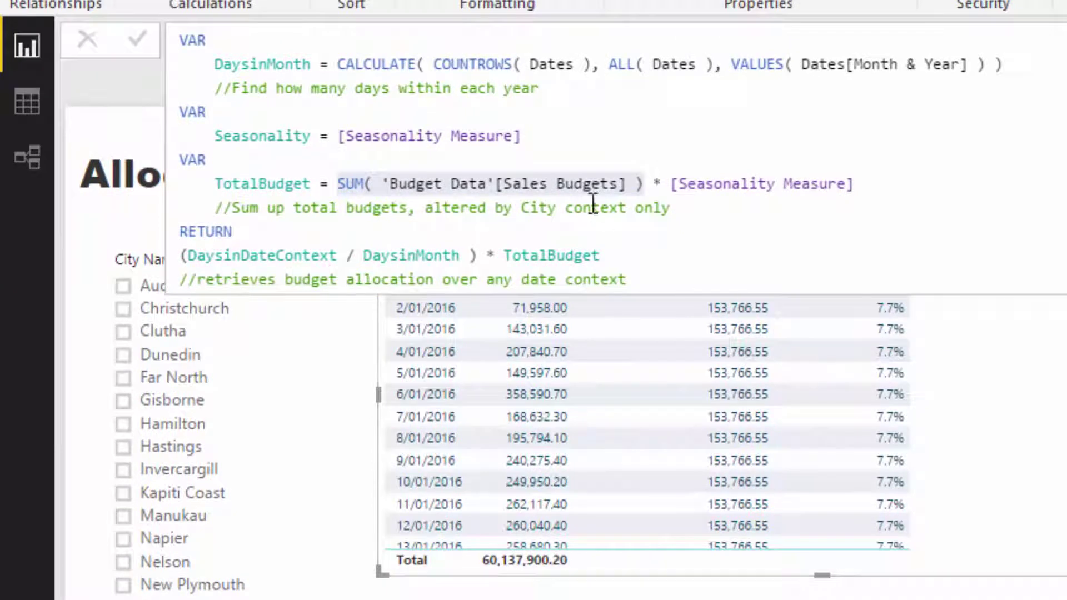
{"action": "left_click", "coordinate": [644, 186]}
{"action": "left_click_drag", "start_coordinate": [644, 186], "coordinate": [338, 184]}
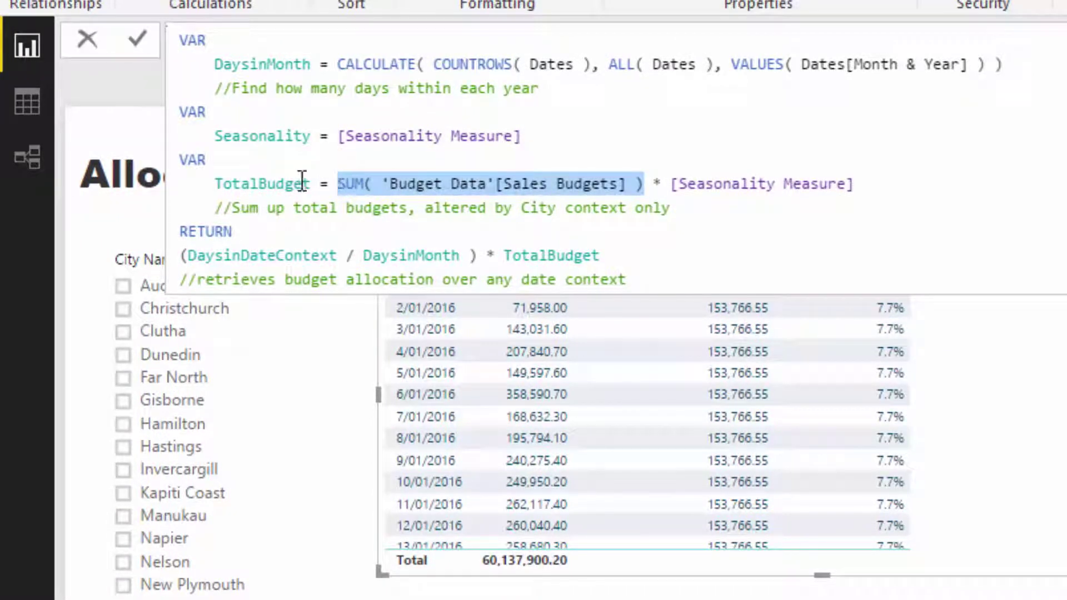
Step: Examine the weighted measure's RETURN expression, comparing the TotalBudget factor with the DaysinDateContext / DaysinMonth ratio
{"action": "left_click", "coordinate": [632, 256]}
{"action": "left_click_drag", "start_coordinate": [633, 256], "coordinate": [481, 255]}
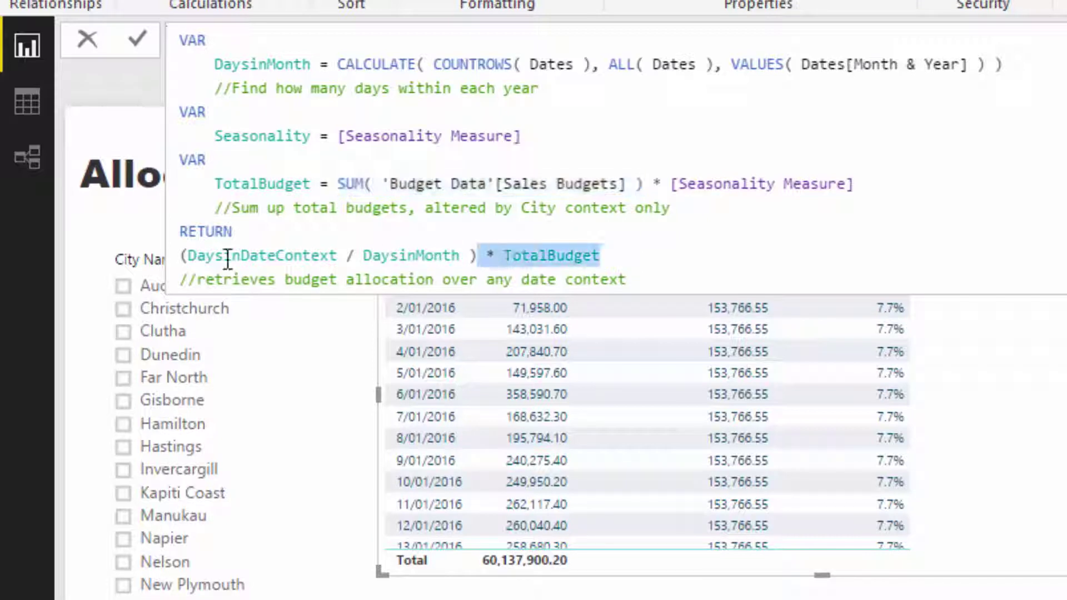
{"action": "left_click_drag", "start_coordinate": [189, 256], "coordinate": [482, 255]}
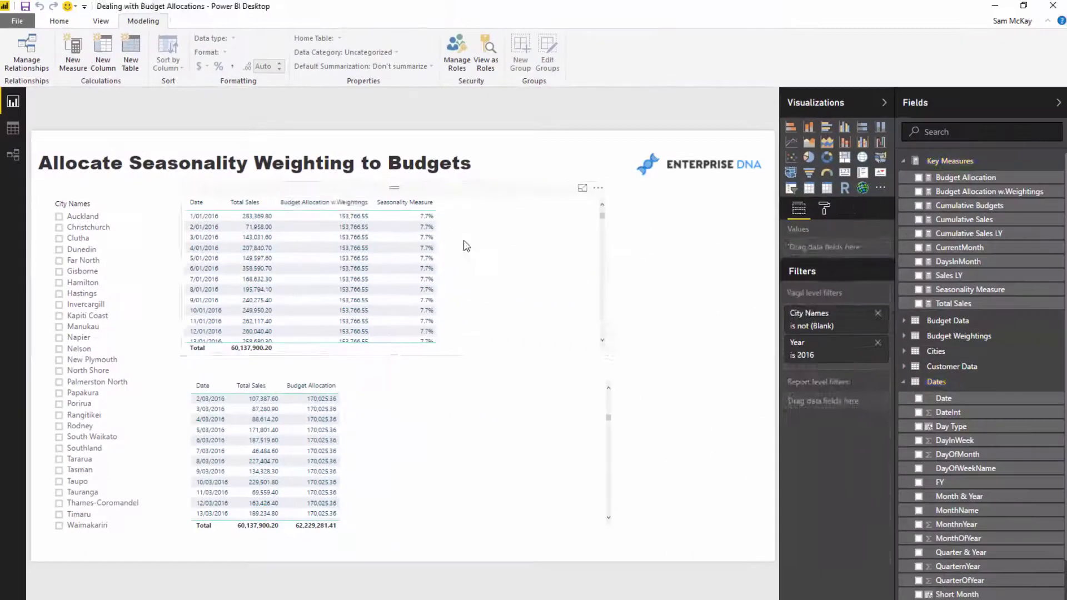
Step: Remove Seasonality Measure from the upper table and convert it to a line and clustered column chart with Budget Allocation w.Weightings as the line
{"action": "left_click", "coordinate": [466, 246]}
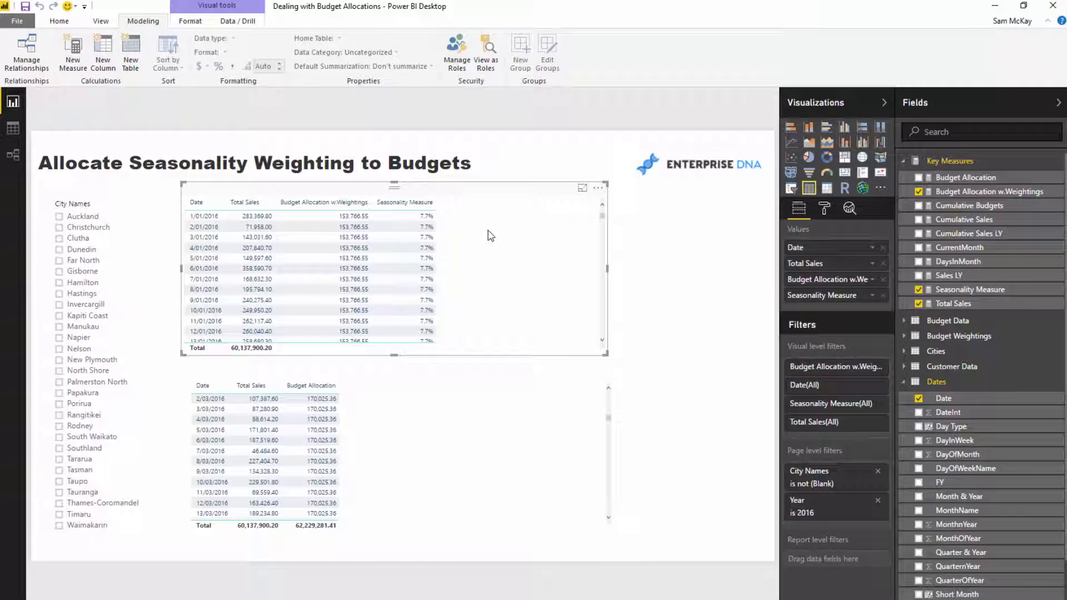
{"action": "left_click", "coordinate": [883, 295]}
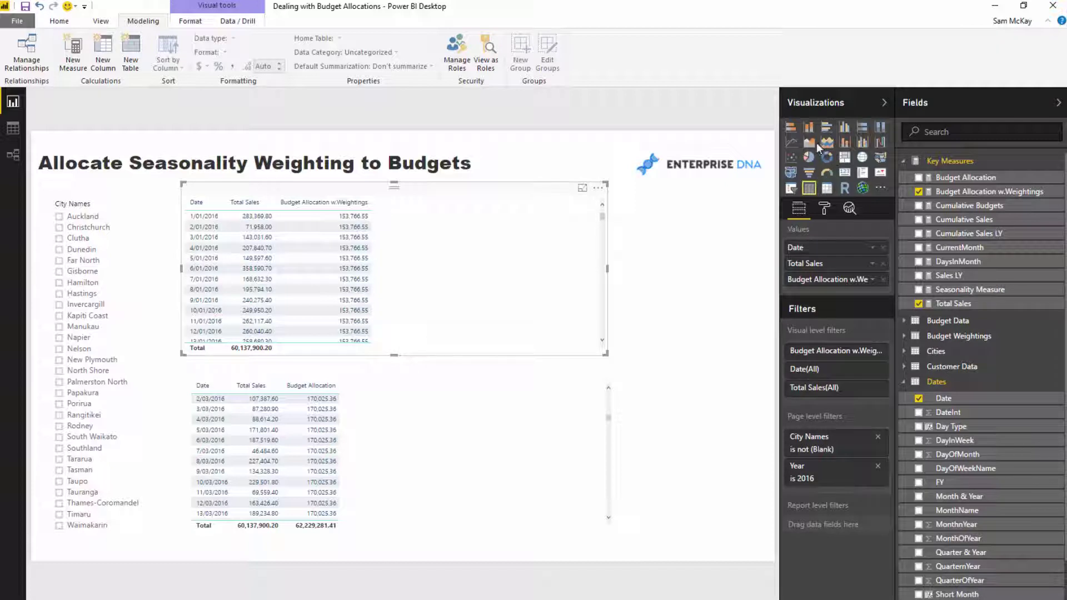
{"action": "left_click", "coordinate": [845, 143]}
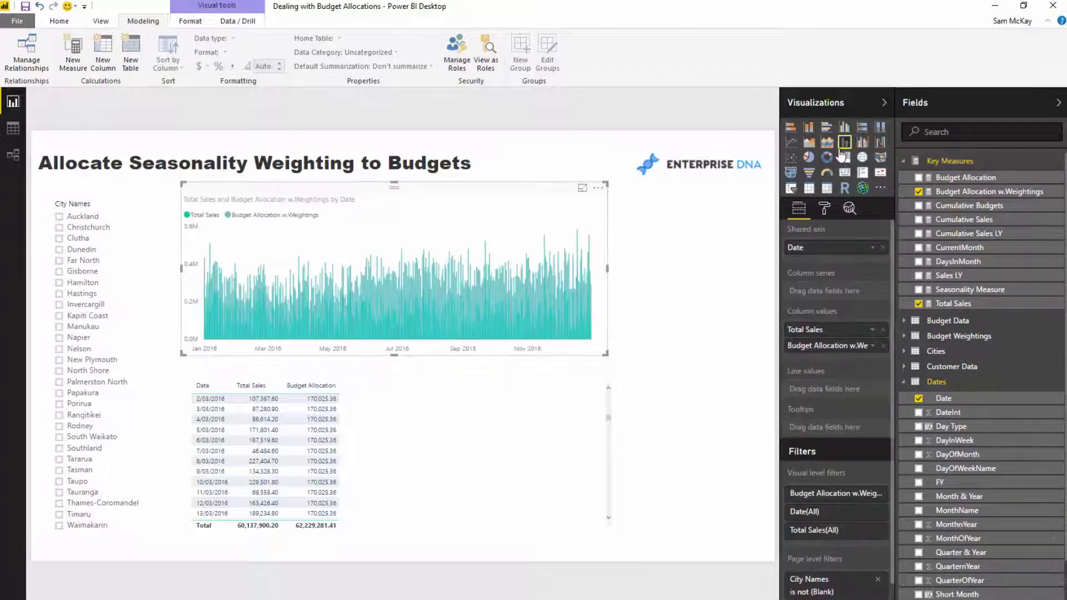
{"action": "left_click", "coordinate": [862, 145]}
{"action": "left_click_drag", "start_coordinate": [828, 346], "coordinate": [830, 391]}
Step: Convert the lower Budget Allocation table to an area chart and move Budget Allocation w.Weightings to the upper chart's column values
{"action": "left_click", "coordinate": [493, 426]}
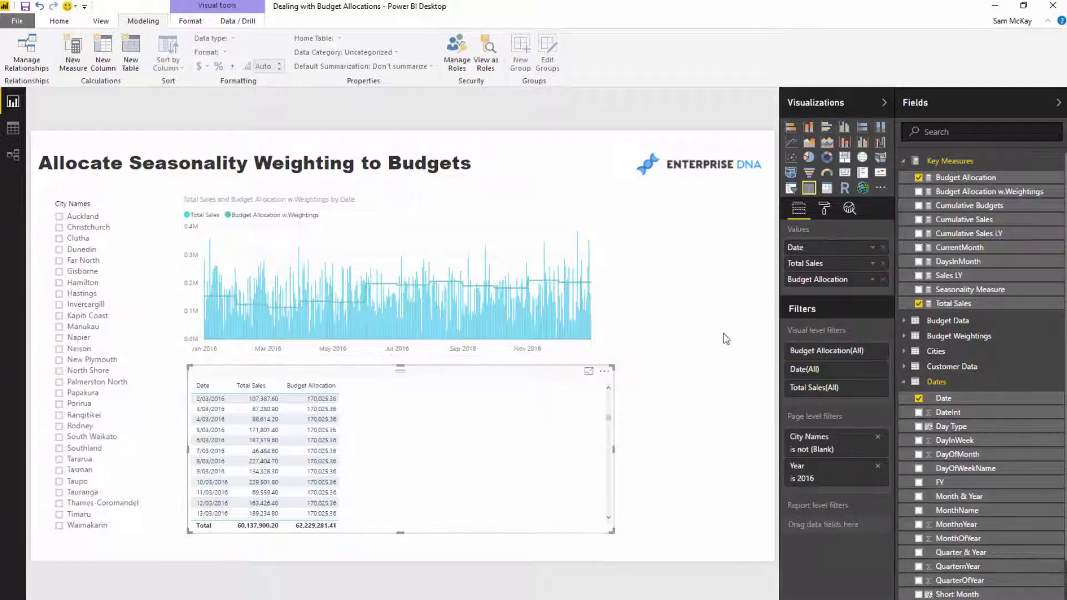
{"action": "left_click", "coordinate": [809, 142]}
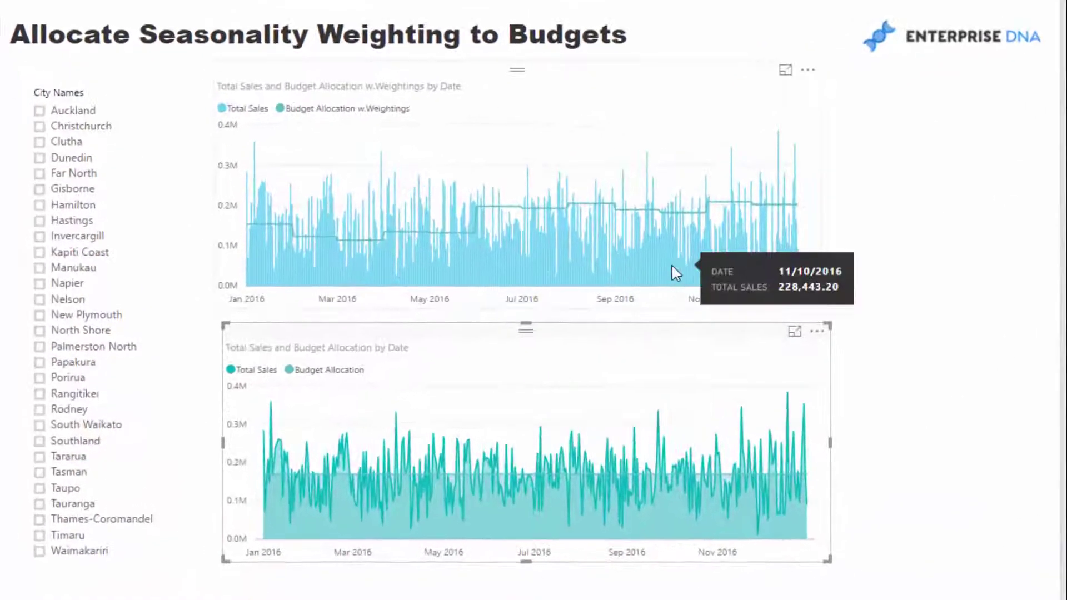
{"action": "left_click", "coordinate": [471, 218]}
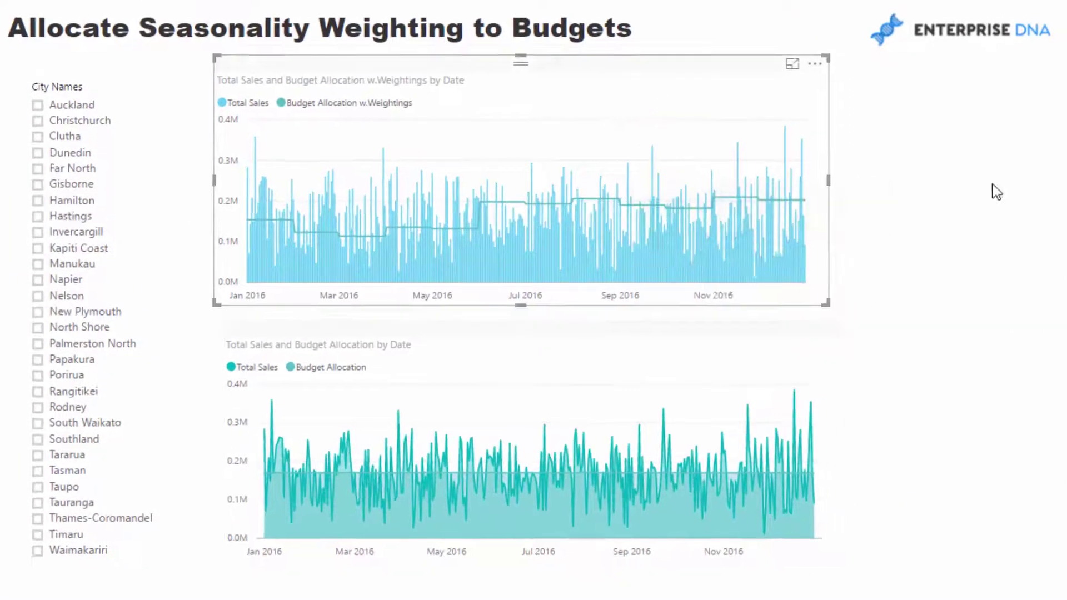
{"action": "left_click_drag", "start_coordinate": [1005, 326], "coordinate": [1001, 289]}
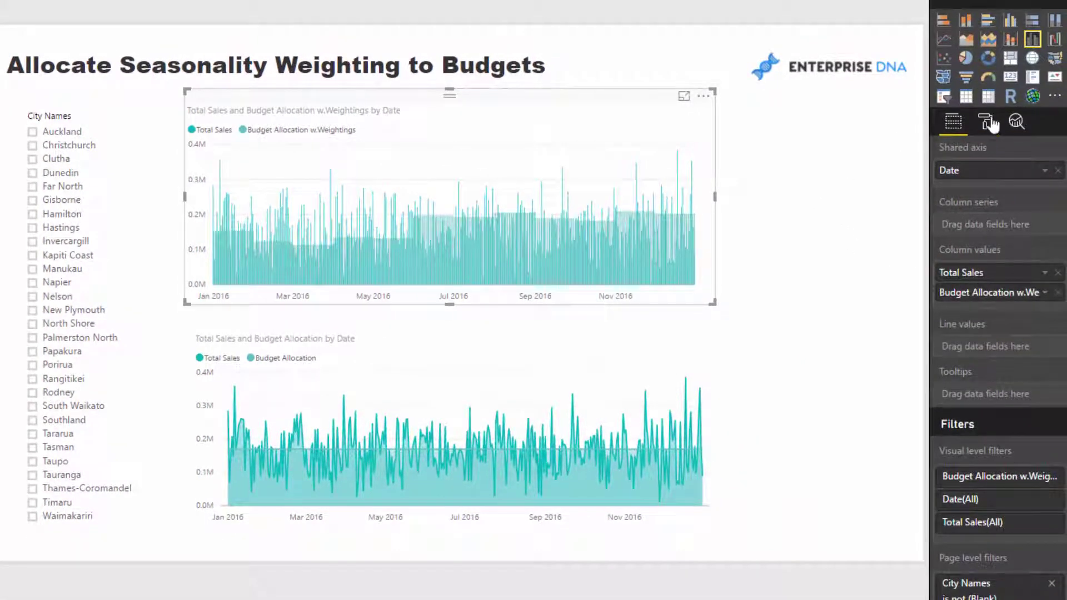
Step: Color the upper chart's Total Sales columns light blue and its Budget Allocation w.Weightings columns very dark navy
{"action": "left_click", "coordinate": [985, 121]}
{"action": "left_click", "coordinate": [978, 264]}
{"action": "left_click", "coordinate": [1045, 293]}
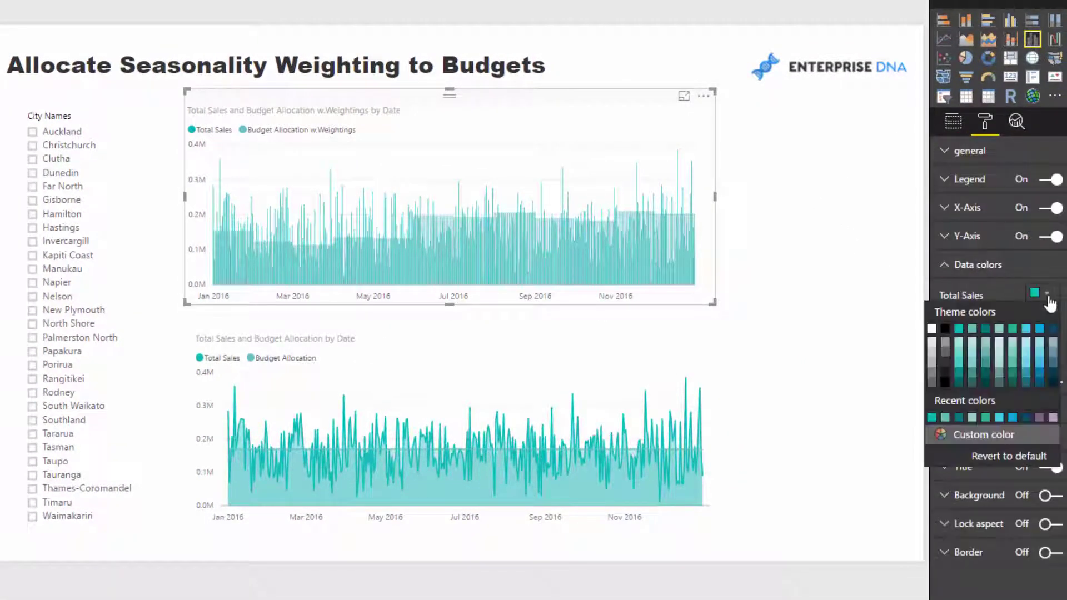
{"action": "left_click", "coordinate": [1038, 339]}
{"action": "left_click", "coordinate": [1046, 321]}
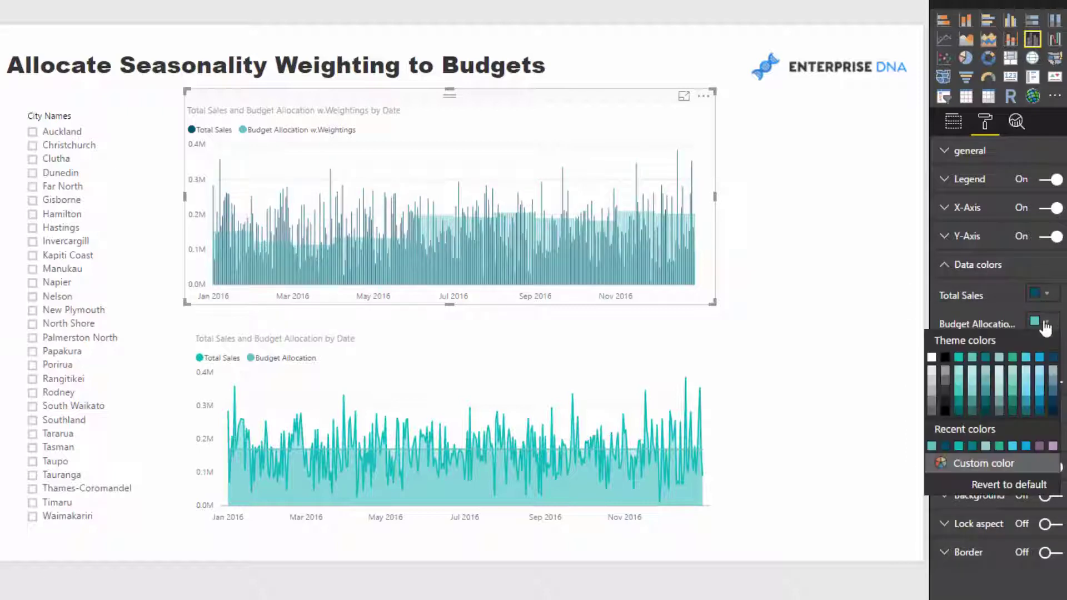
{"action": "left_click", "coordinate": [1050, 306]}
{"action": "left_click", "coordinate": [1046, 294]}
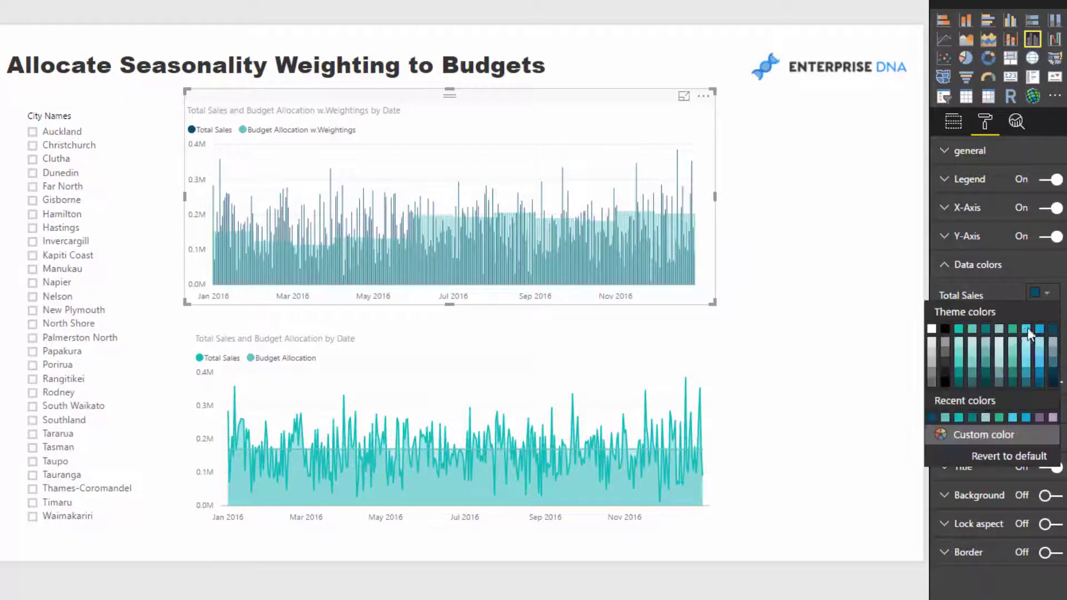
{"action": "left_click", "coordinate": [1026, 340]}
{"action": "left_click", "coordinate": [1047, 322]}
{"action": "left_click", "coordinate": [1053, 411]}
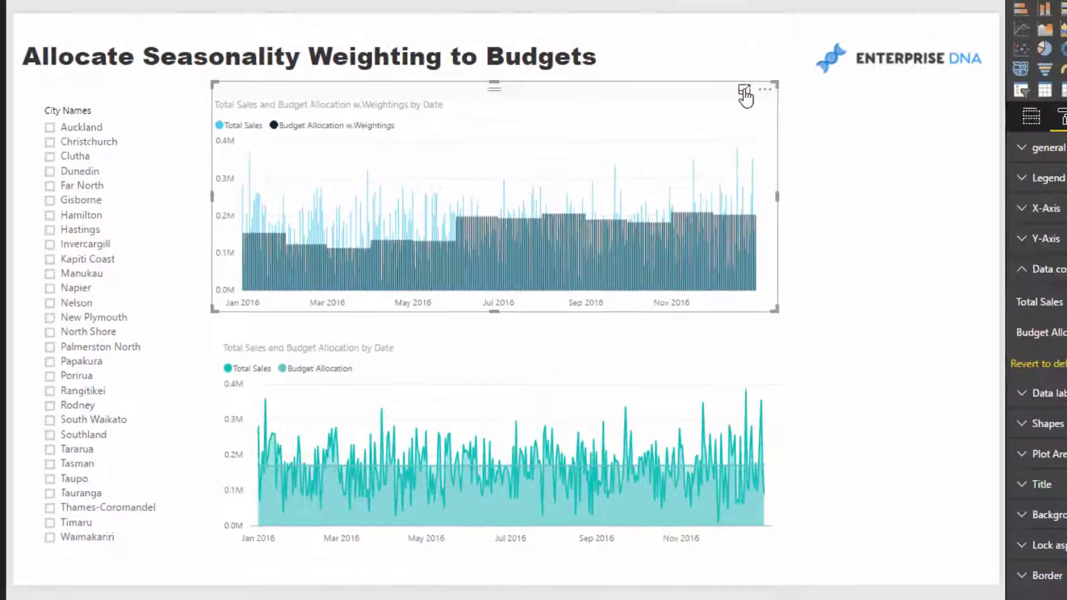
Step: Enlarge the weighted allocation chart in focus mode to examine its monthly budget levels and return to the report
{"action": "left_click", "coordinate": [744, 91]}
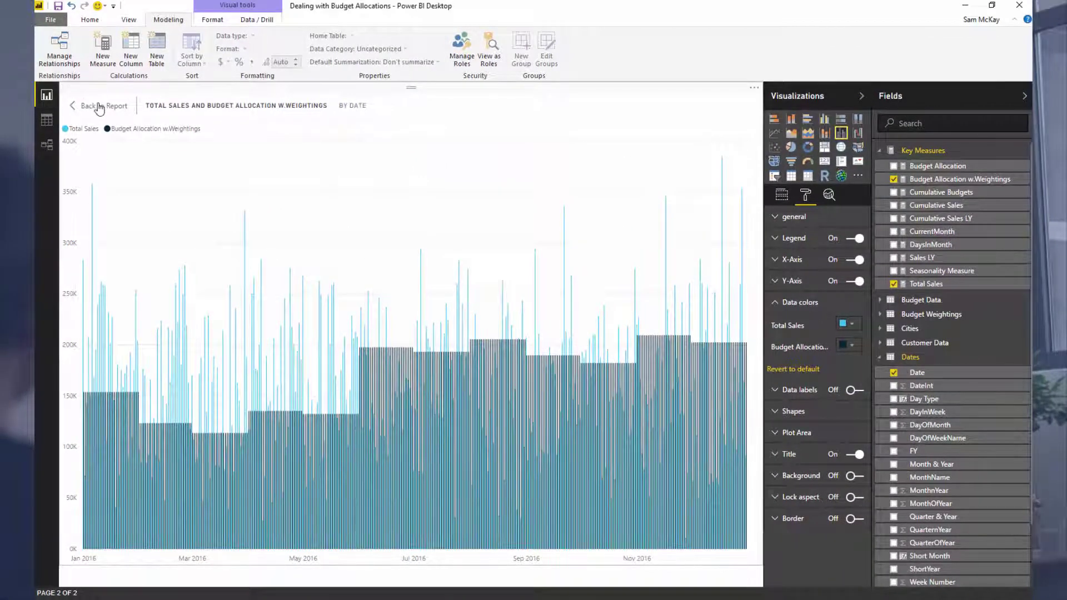
{"action": "left_click", "coordinate": [99, 107]}
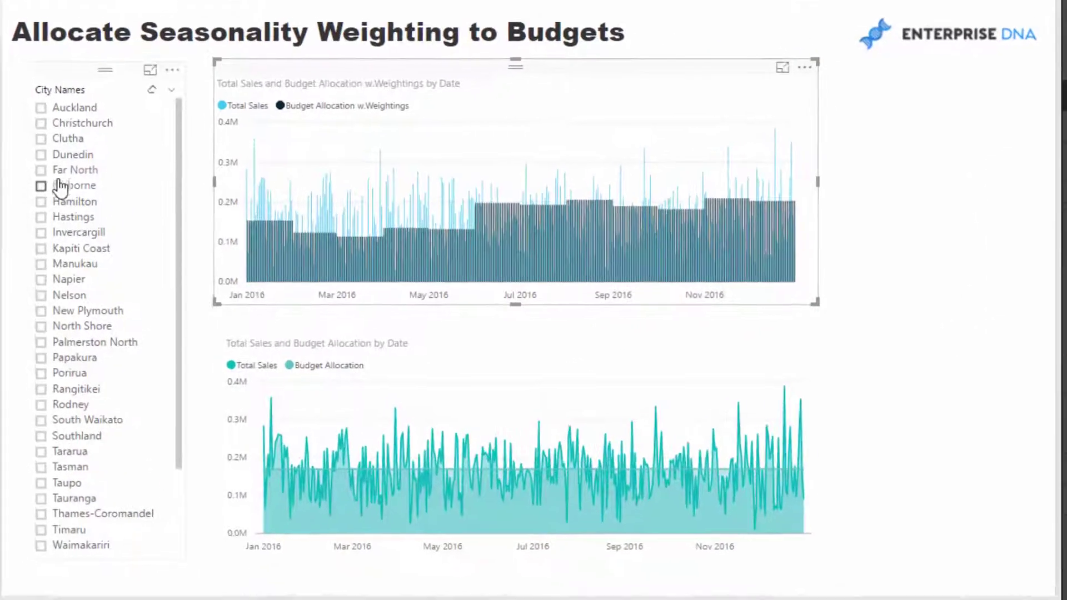
Step: Compare both charts for single cities, including Dunedin, New Plymouth, Invercargill, Gisborne and Clutha, and clear the city filter
{"action": "left_click", "coordinate": [90, 233]}
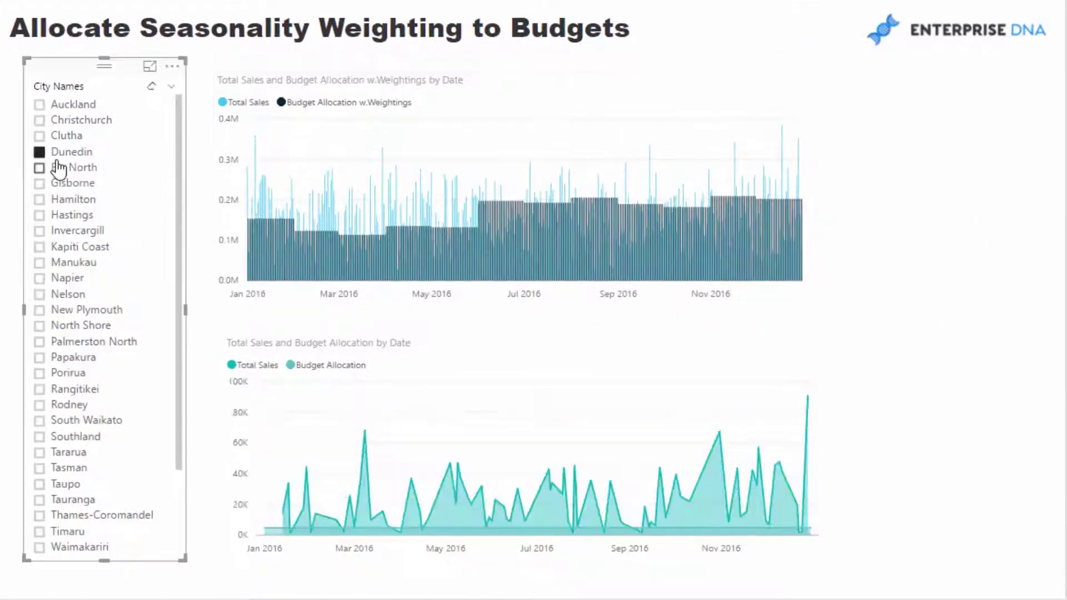
{"action": "left_click", "coordinate": [43, 217]}
{"action": "left_click", "coordinate": [50, 311]}
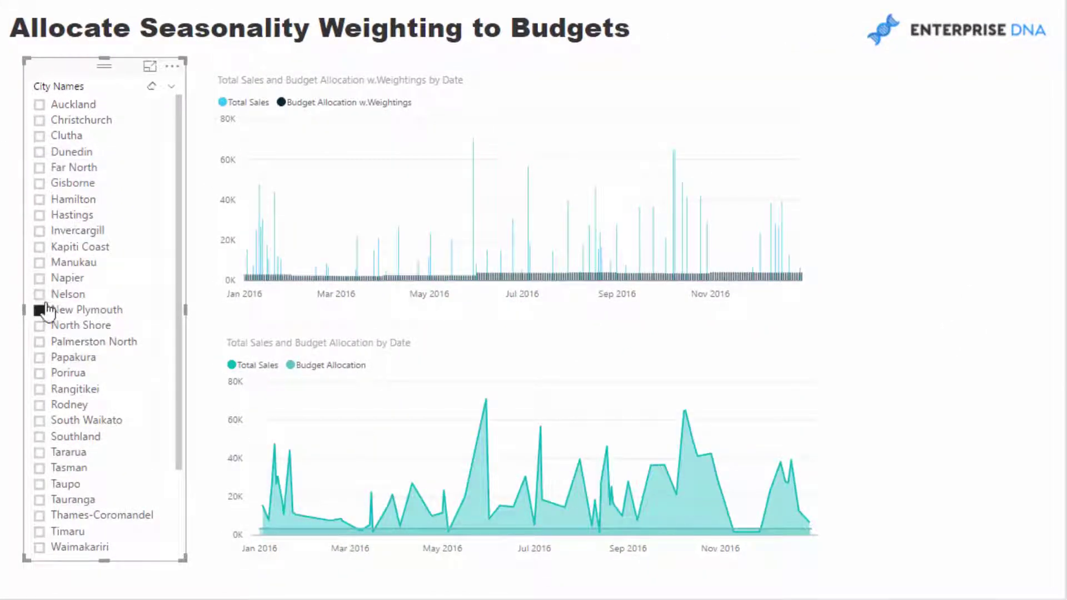
{"action": "left_click", "coordinate": [47, 374]}
{"action": "left_click", "coordinate": [39, 233]}
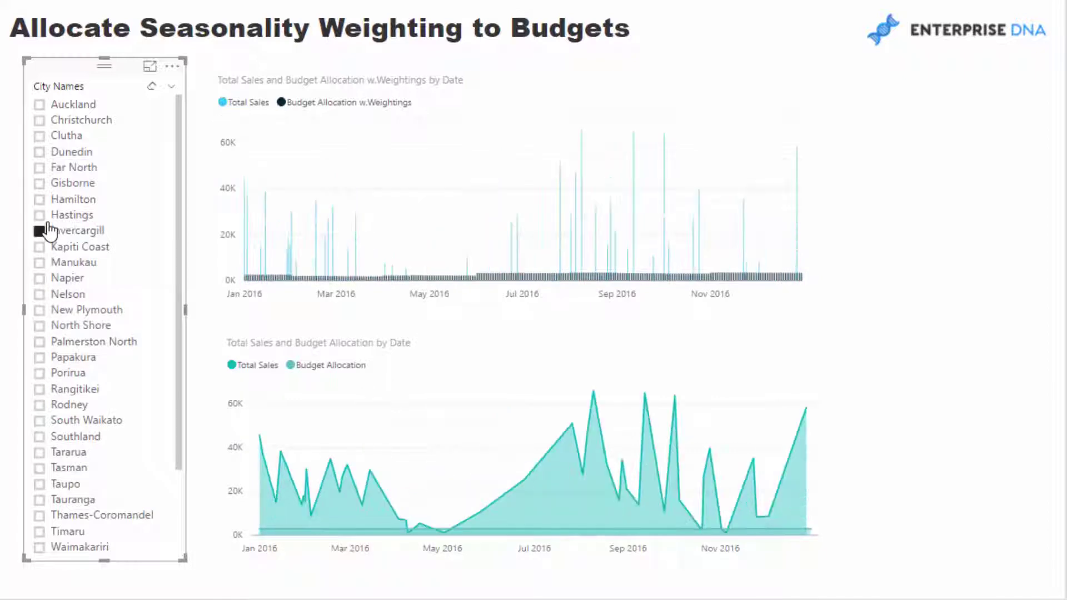
{"action": "left_click", "coordinate": [80, 186]}
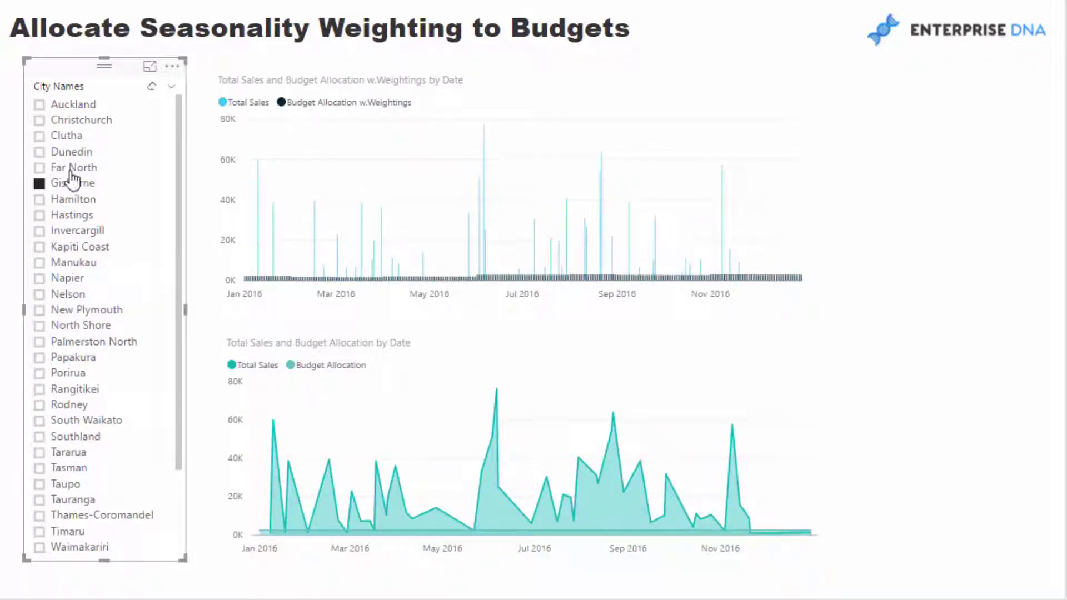
{"action": "left_click", "coordinate": [38, 182]}
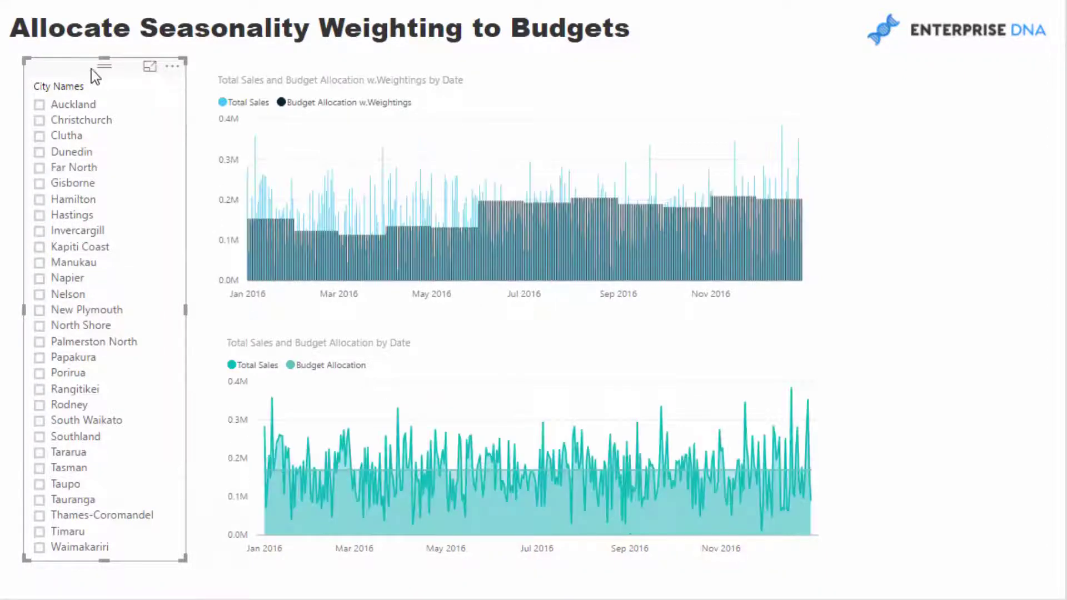
{"action": "left_click", "coordinate": [66, 142]}
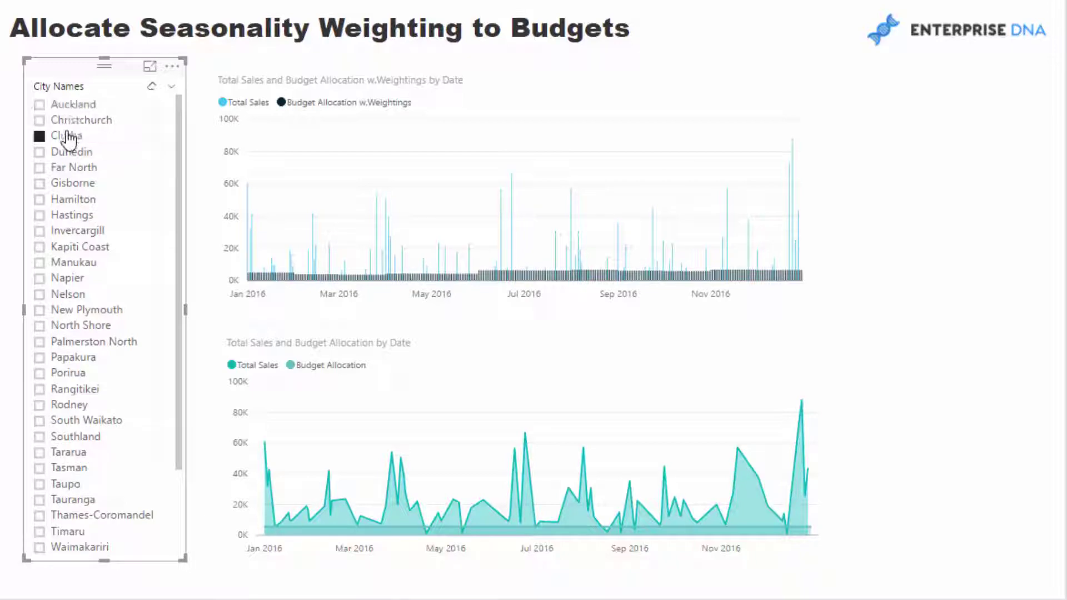
{"action": "left_click", "coordinate": [69, 136]}
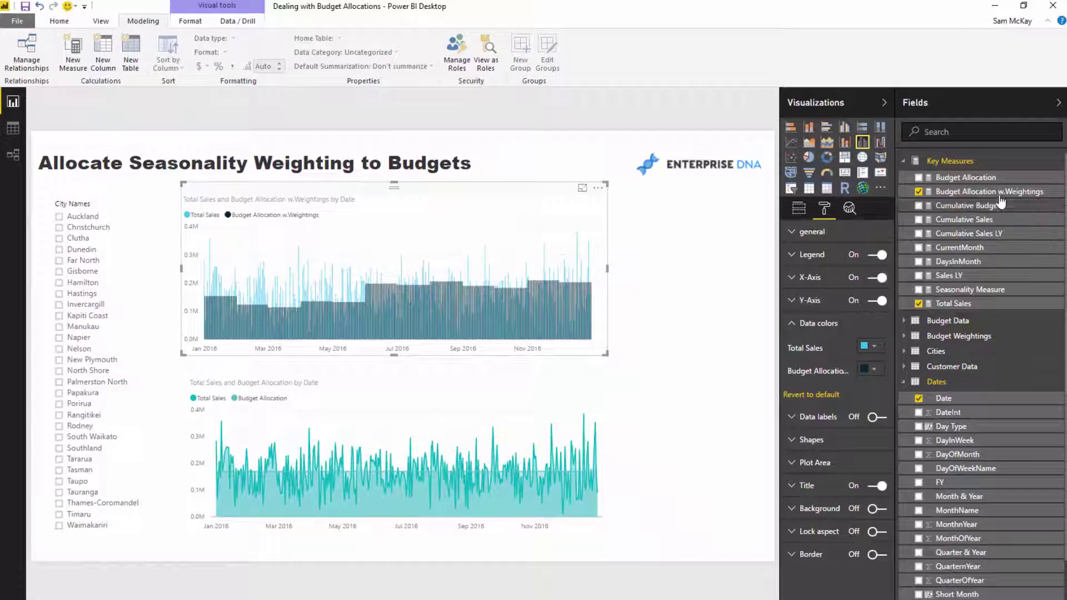
Step: Review the Budget Allocation w.Weightings formula, especially how TotalBudget multiplies Sales Budgets by the Seasonality Measure, and close the formula
{"action": "left_click", "coordinate": [989, 191]}
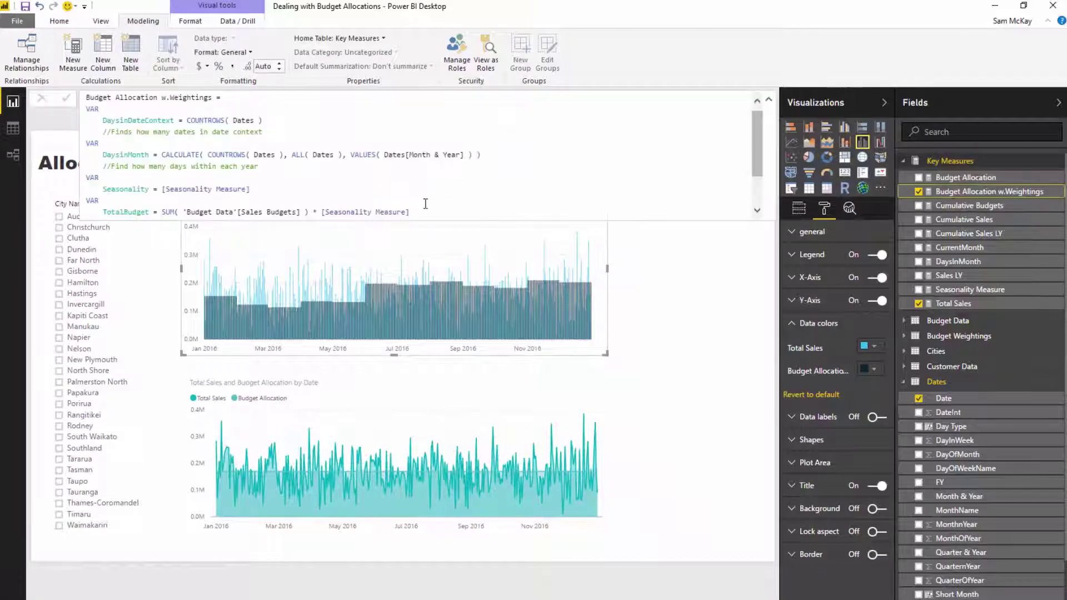
{"action": "left_click_drag", "start_coordinate": [425, 210], "coordinate": [389, 219]}
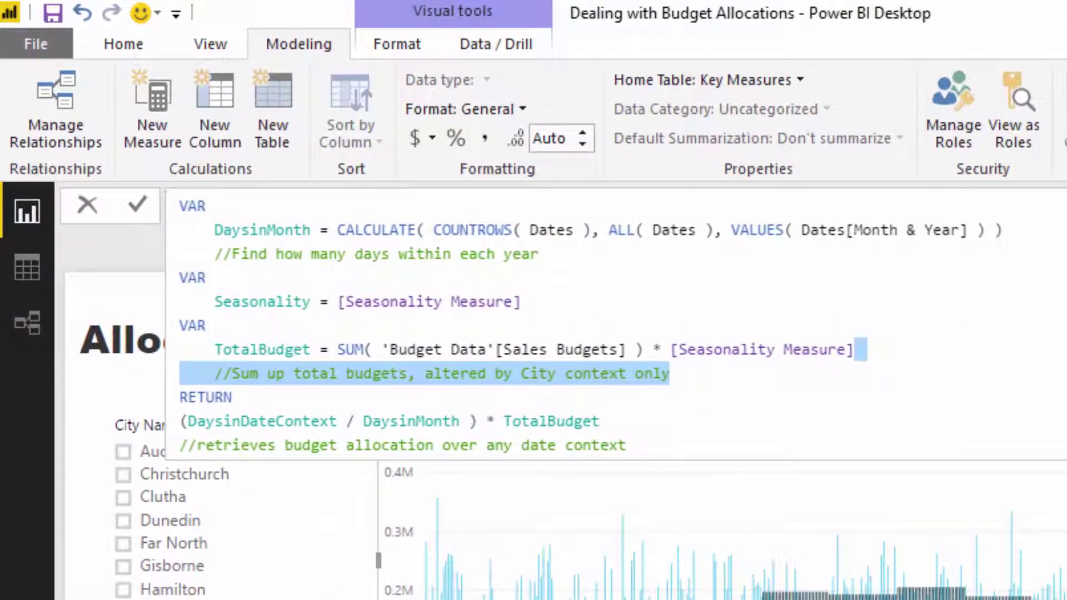
{"action": "key", "text": "Return"}
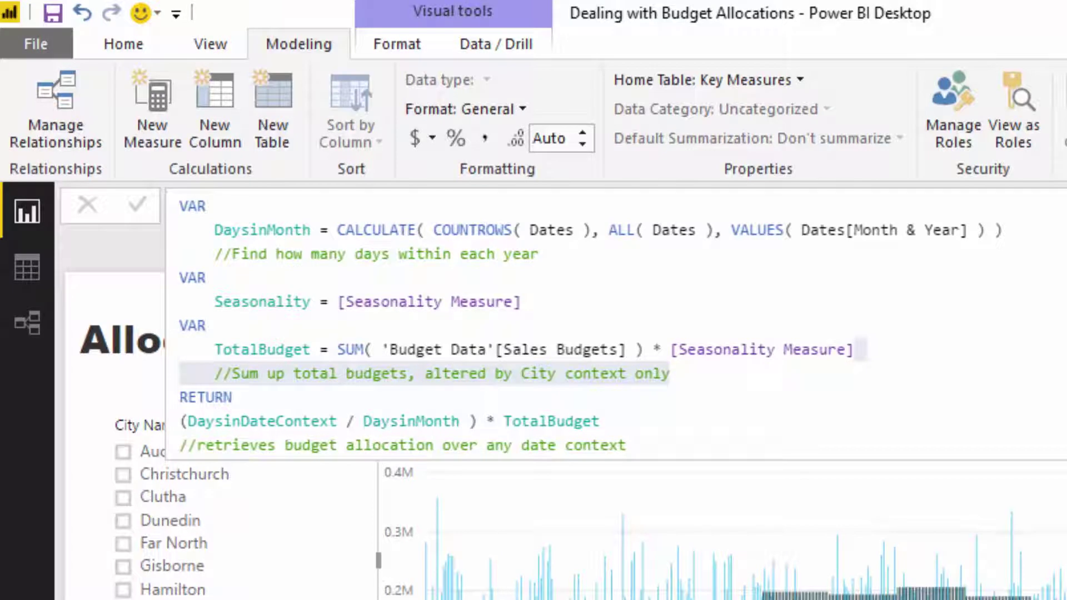
{"action": "left_click", "coordinate": [910, 346]}
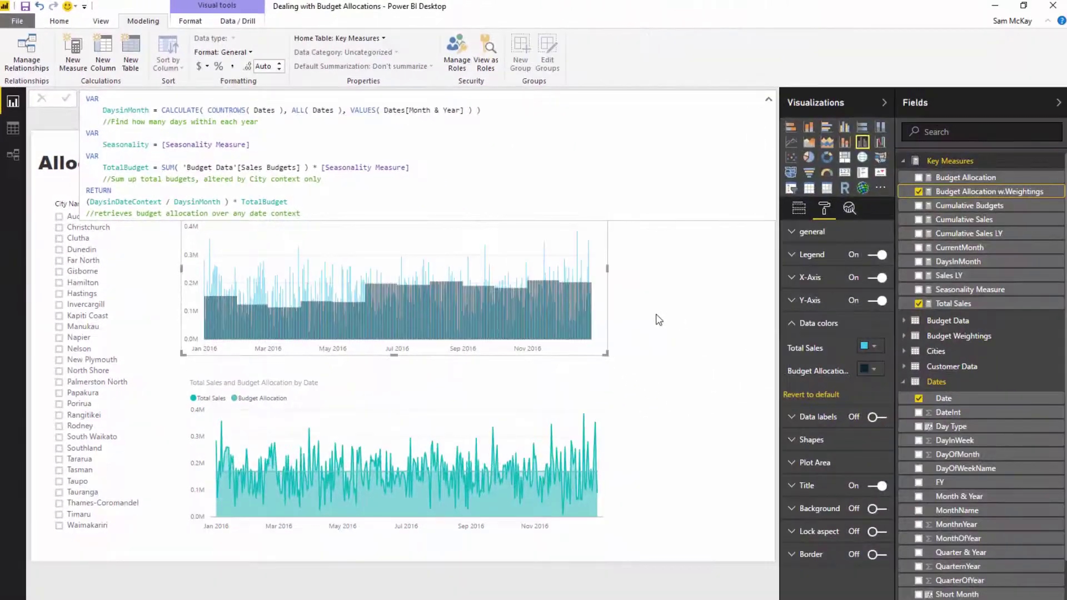
{"action": "left_click", "coordinate": [628, 278]}
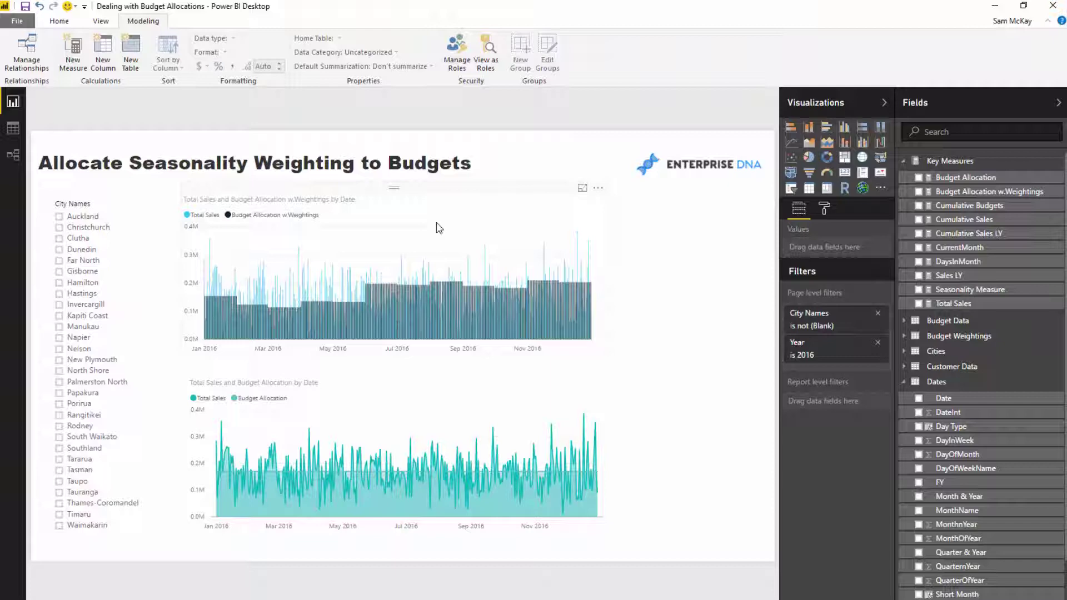
Step: Examine how the Budget Data and Budget Weightings tables sit in the relationship model and return to the report
{"action": "left_click", "coordinate": [13, 155]}
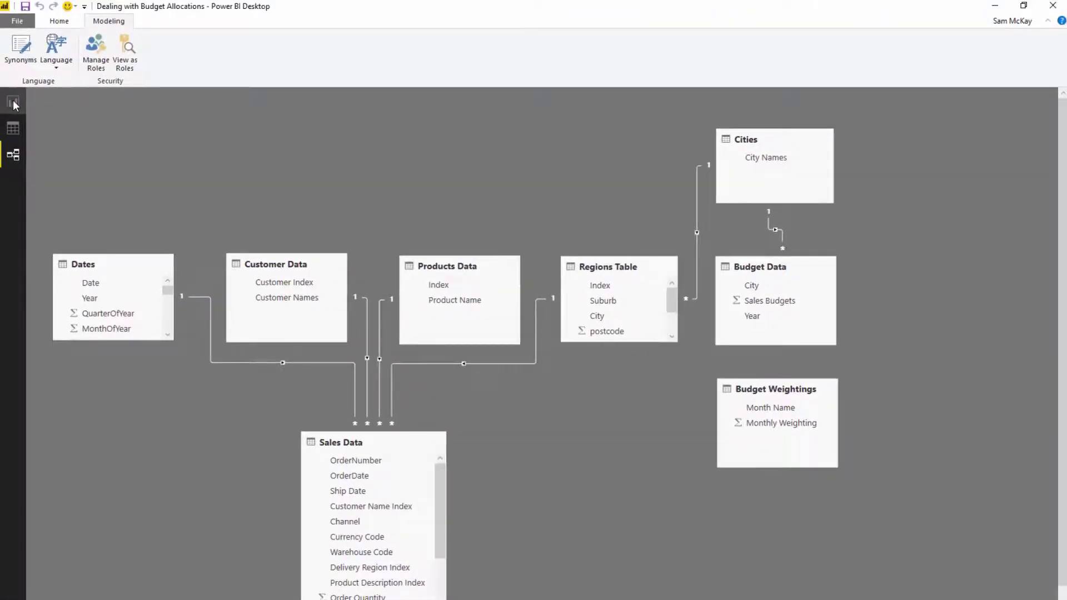
{"action": "left_click", "coordinate": [14, 103]}
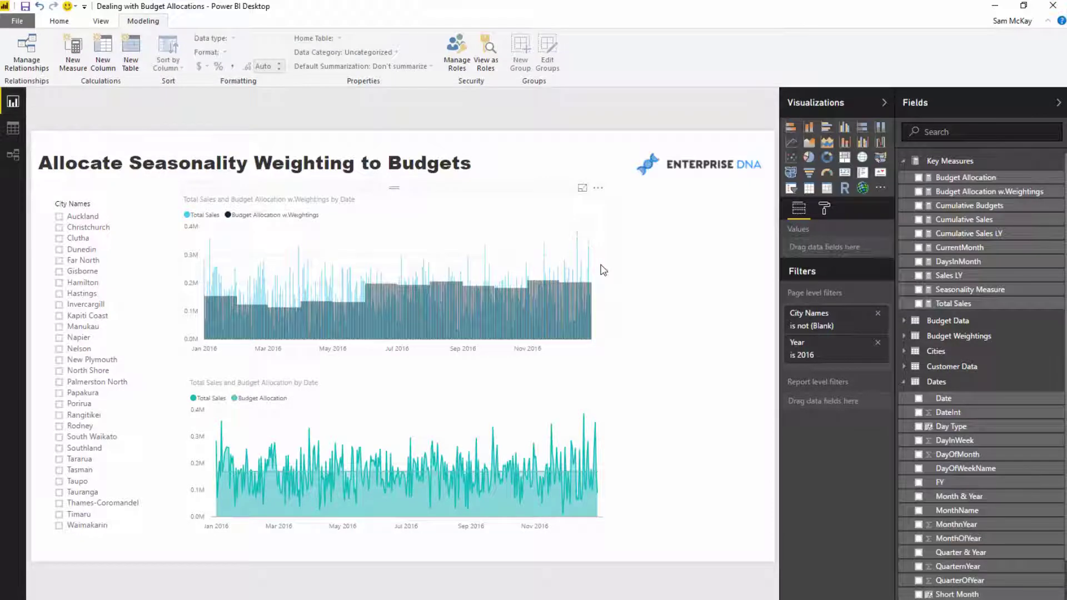